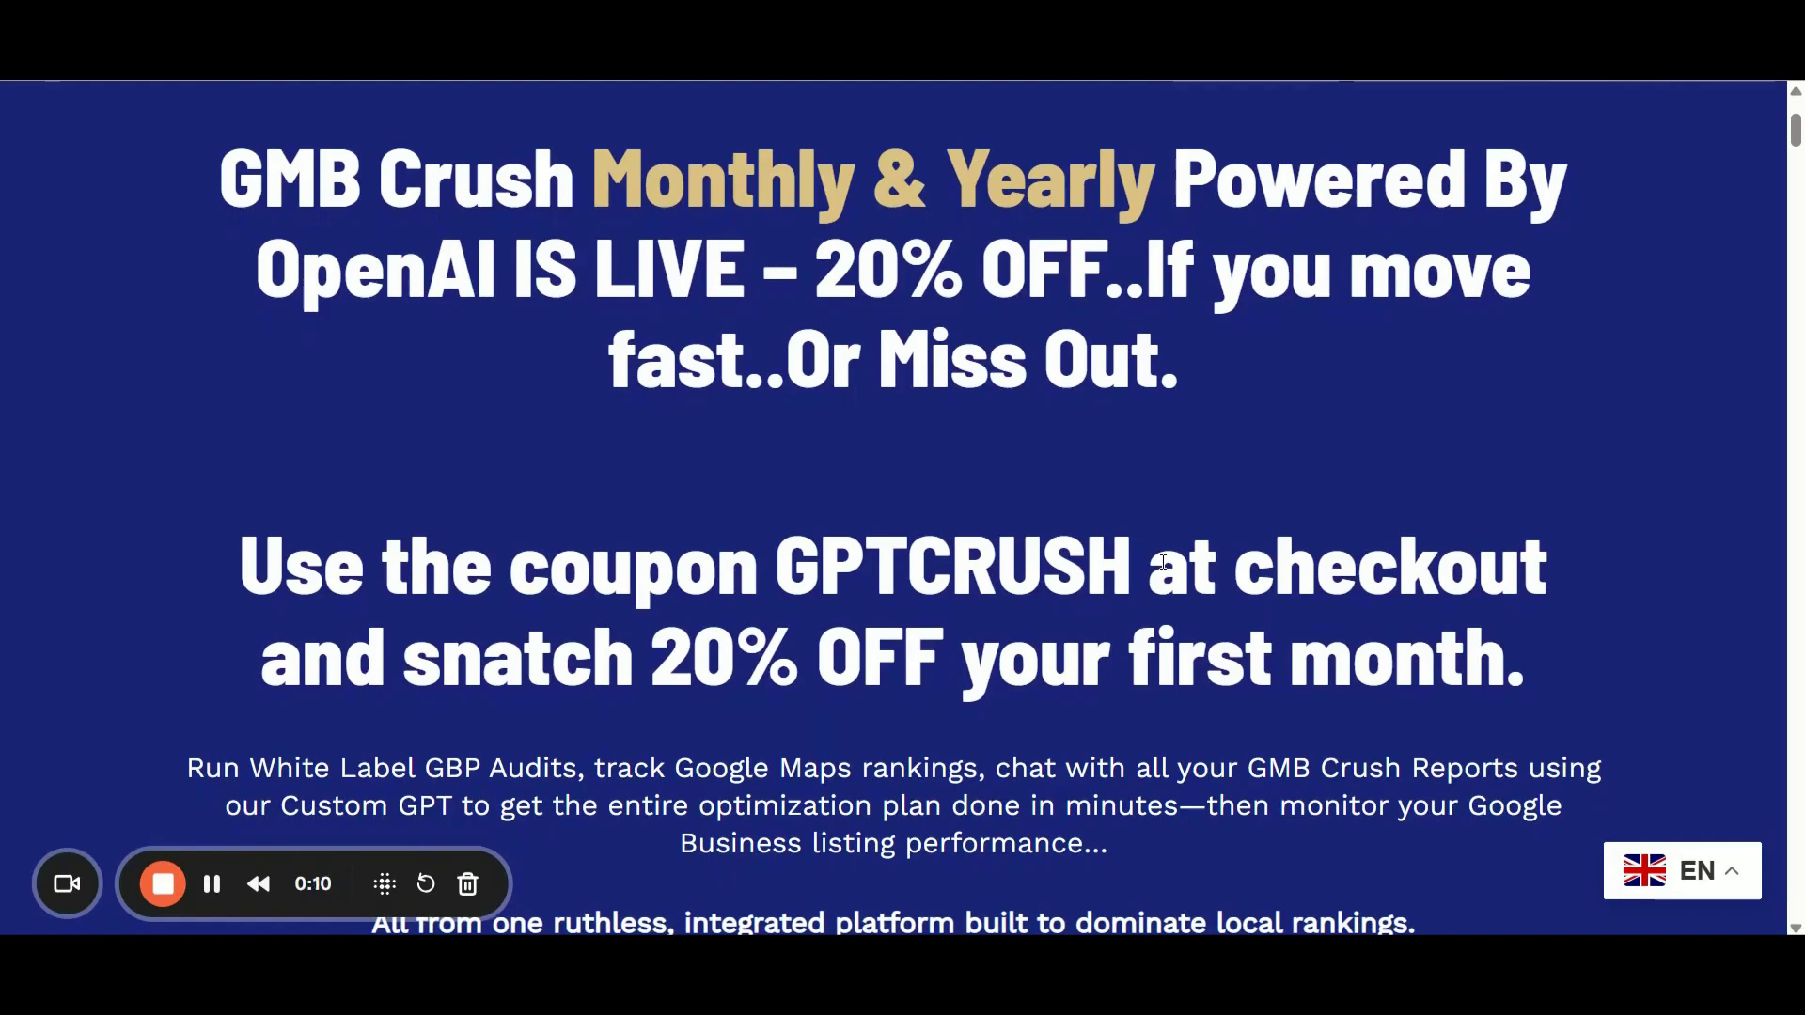
{"action": "scroll", "coordinate": [1160, 561], "scroll_direction": "down", "scroll_amount": 1}
{"action": "scroll", "coordinate": [1164, 564], "scroll_direction": "down", "scroll_amount": 1}
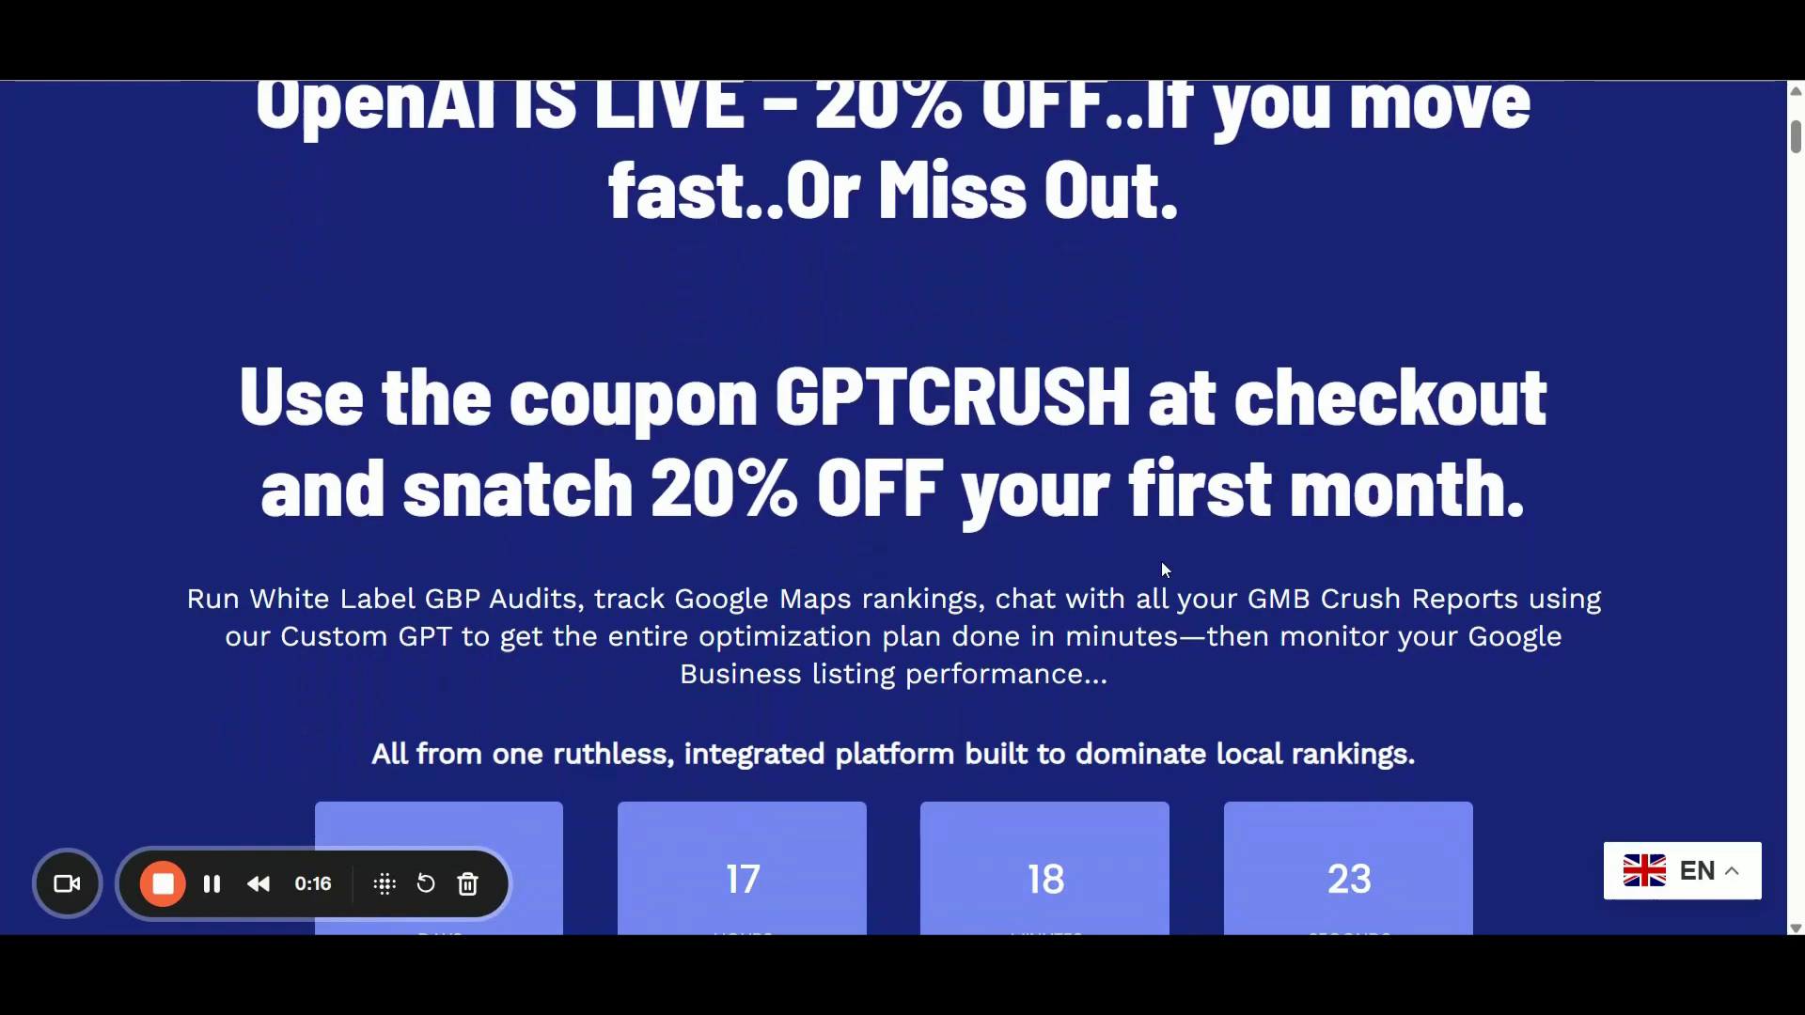
{"action": "scroll", "coordinate": [1160, 561], "scroll_direction": "down", "scroll_amount": 1}
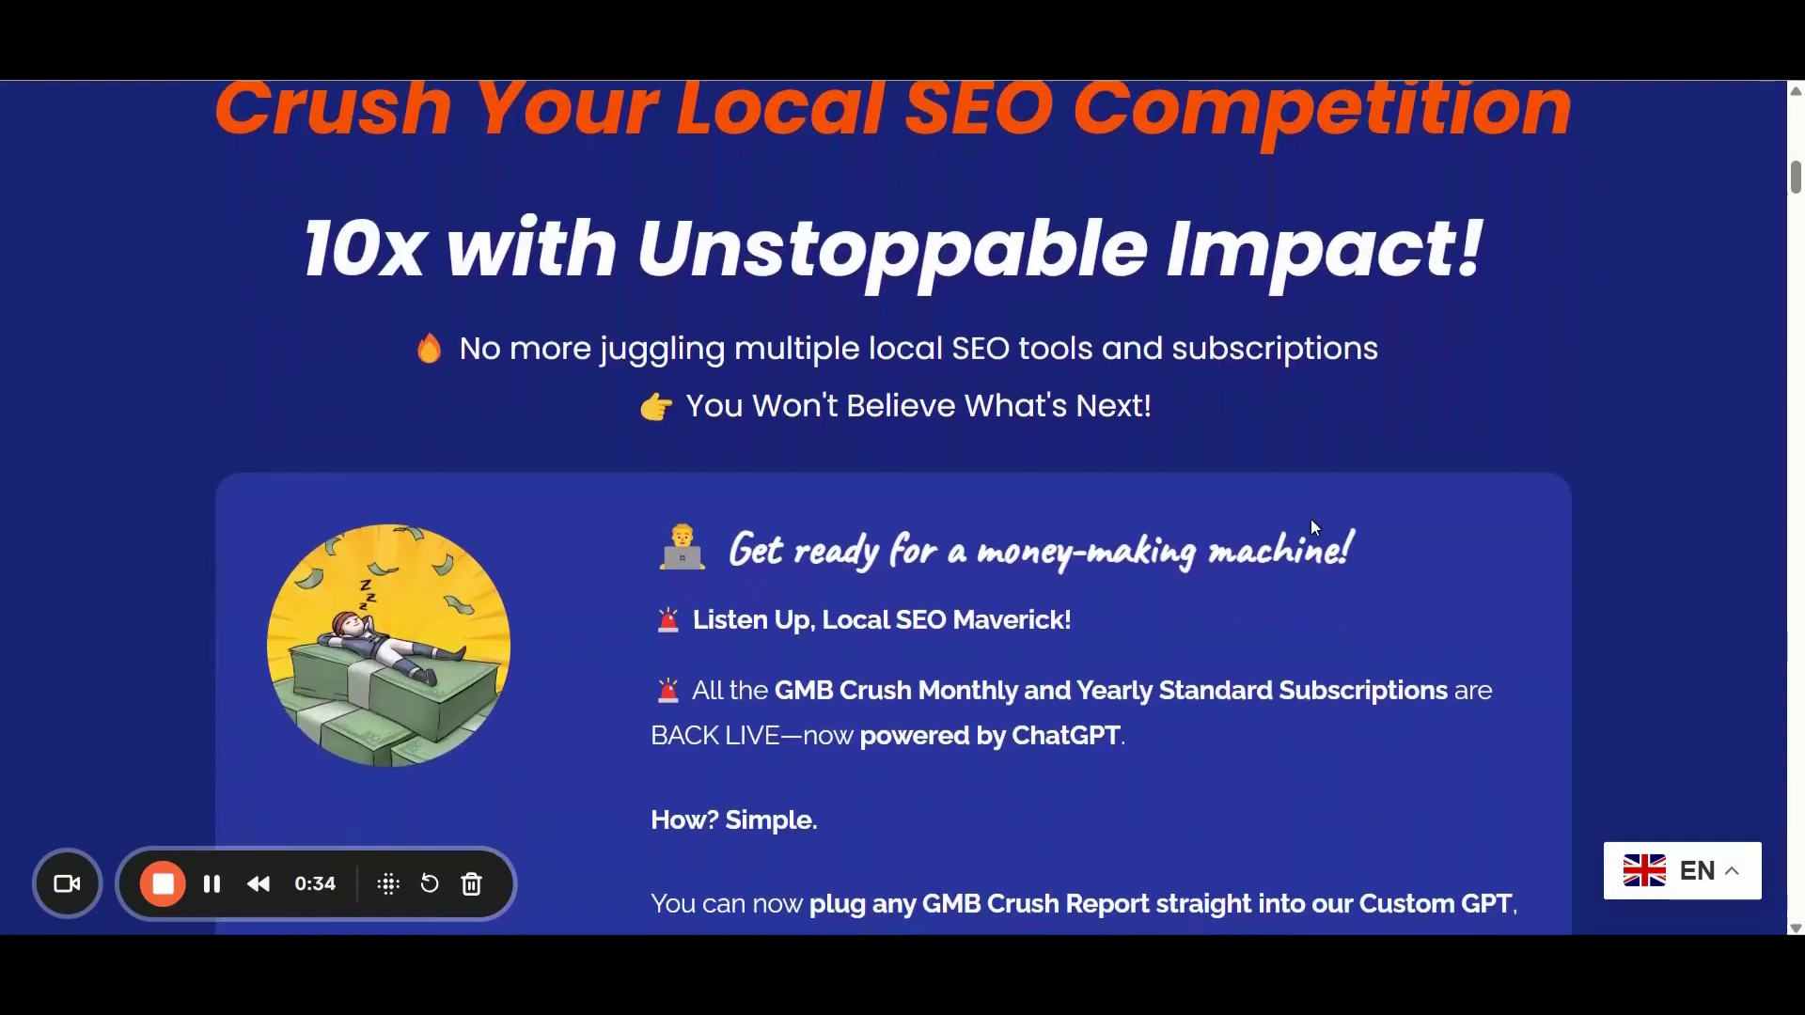
{"action": "scroll", "coordinate": [1312, 520], "scroll_direction": "up", "scroll_amount": 1}
{"action": "scroll", "coordinate": [1312, 526], "scroll_direction": "up", "scroll_amount": 2}
{"action": "scroll", "coordinate": [1312, 526], "scroll_direction": "up", "scroll_amount": 3}
{"action": "scroll", "coordinate": [1311, 527], "scroll_direction": "up", "scroll_amount": 2}
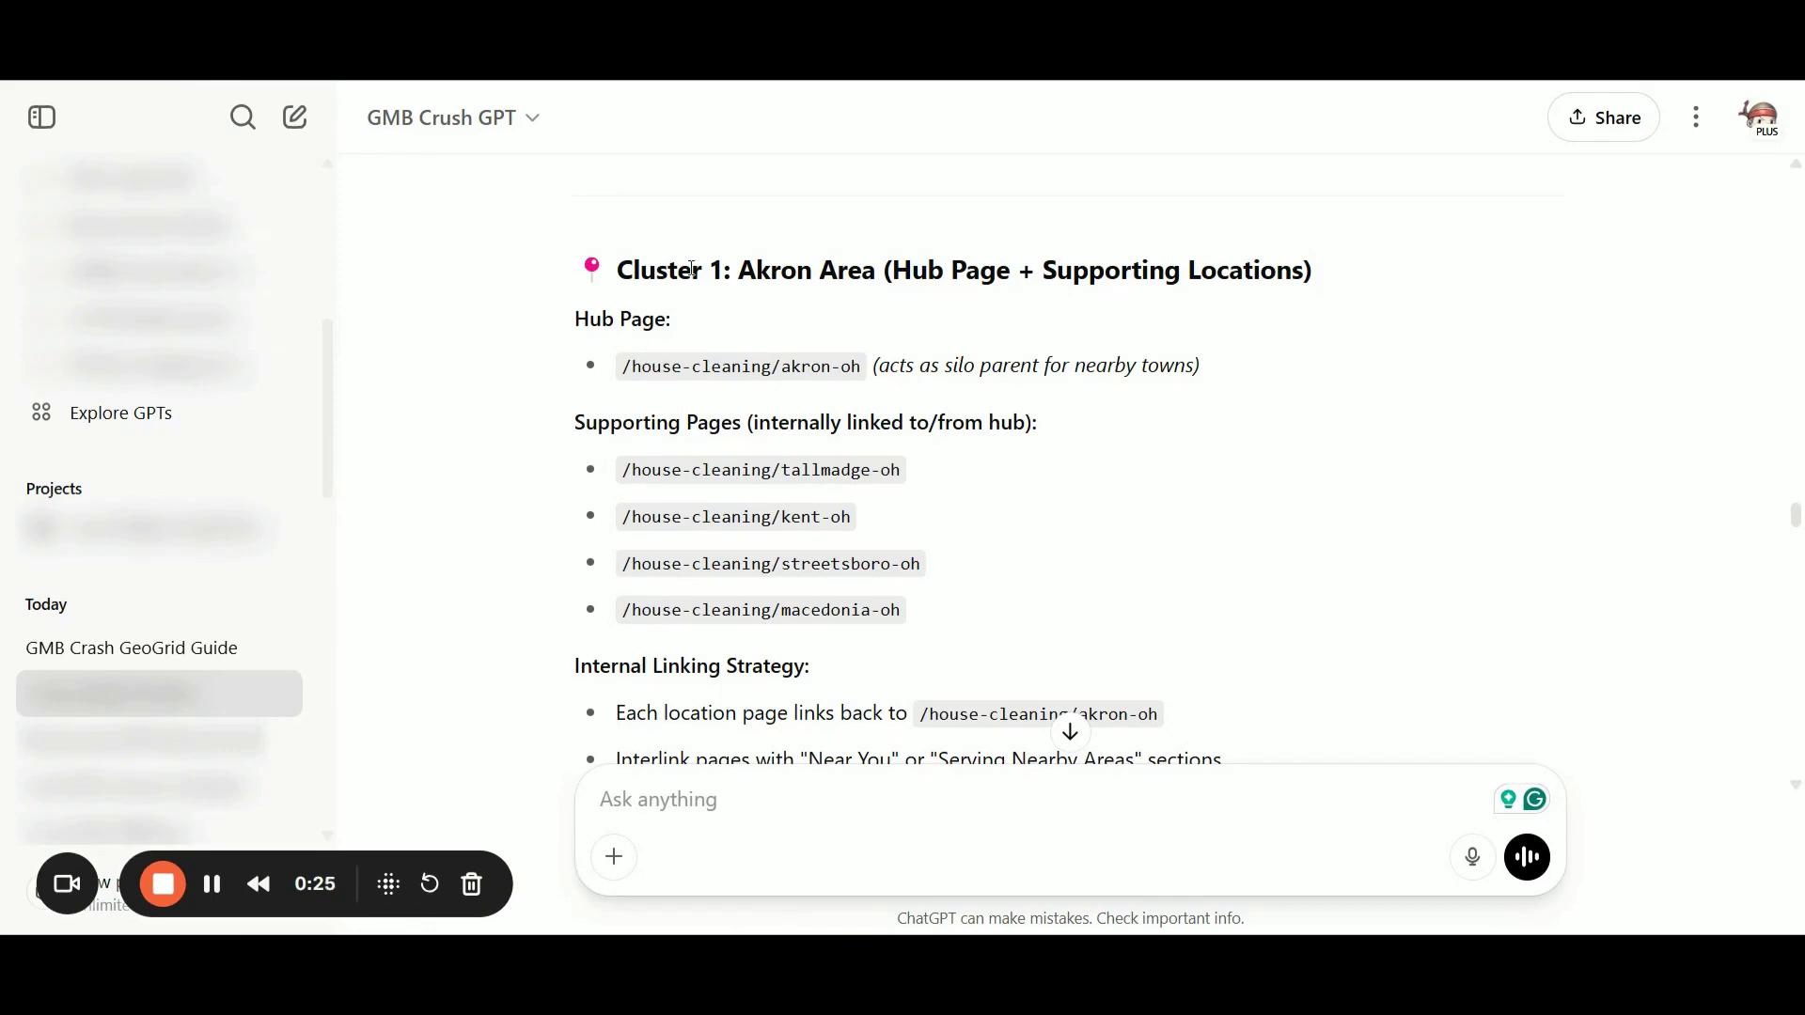
{"action": "scroll", "coordinate": [533, 496], "scroll_direction": "down", "scroll_amount": 2}
{"action": "scroll", "coordinate": [532, 498], "scroll_direction": "down", "scroll_amount": 2}
{"action": "scroll", "coordinate": [533, 496], "scroll_direction": "down", "scroll_amount": 2}
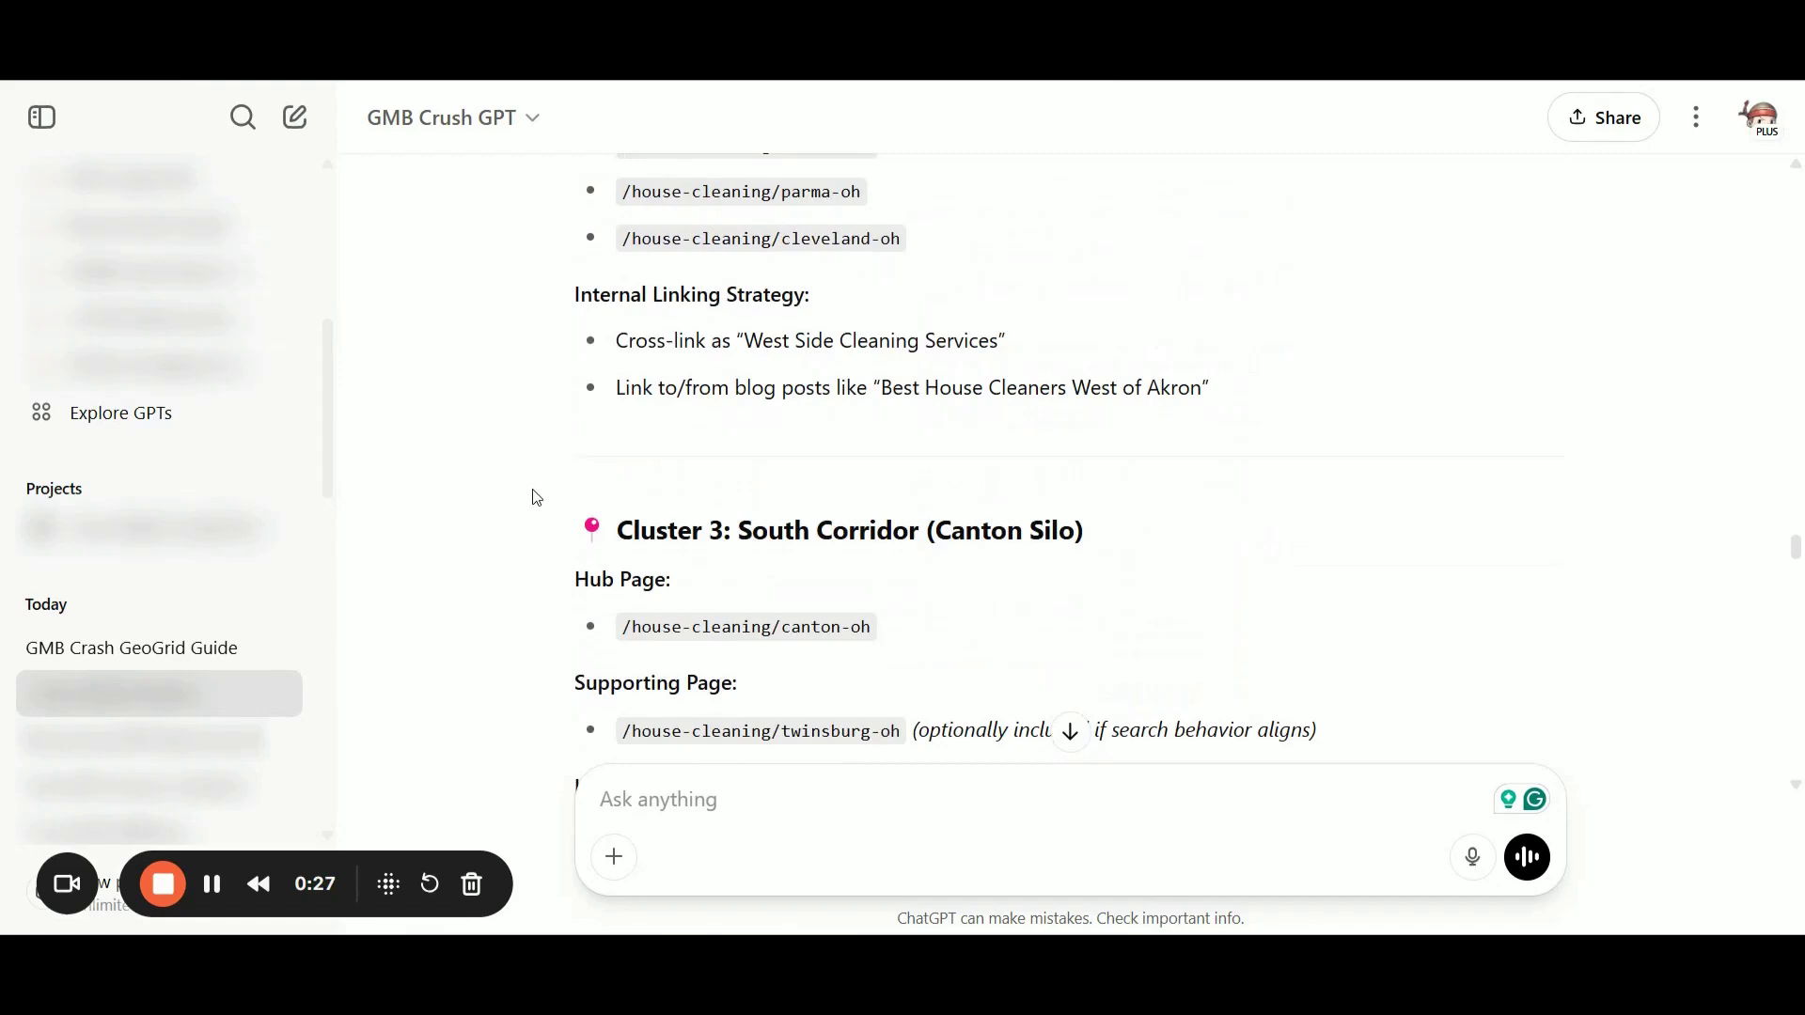
{"action": "scroll", "coordinate": [534, 497], "scroll_direction": "down", "scroll_amount": 1}
{"action": "scroll", "coordinate": [534, 497], "scroll_direction": "up", "scroll_amount": 1}
{"action": "scroll", "coordinate": [533, 497], "scroll_direction": "up", "scroll_amount": 1}
{"action": "scroll", "coordinate": [533, 496], "scroll_direction": "up", "scroll_amount": 1}
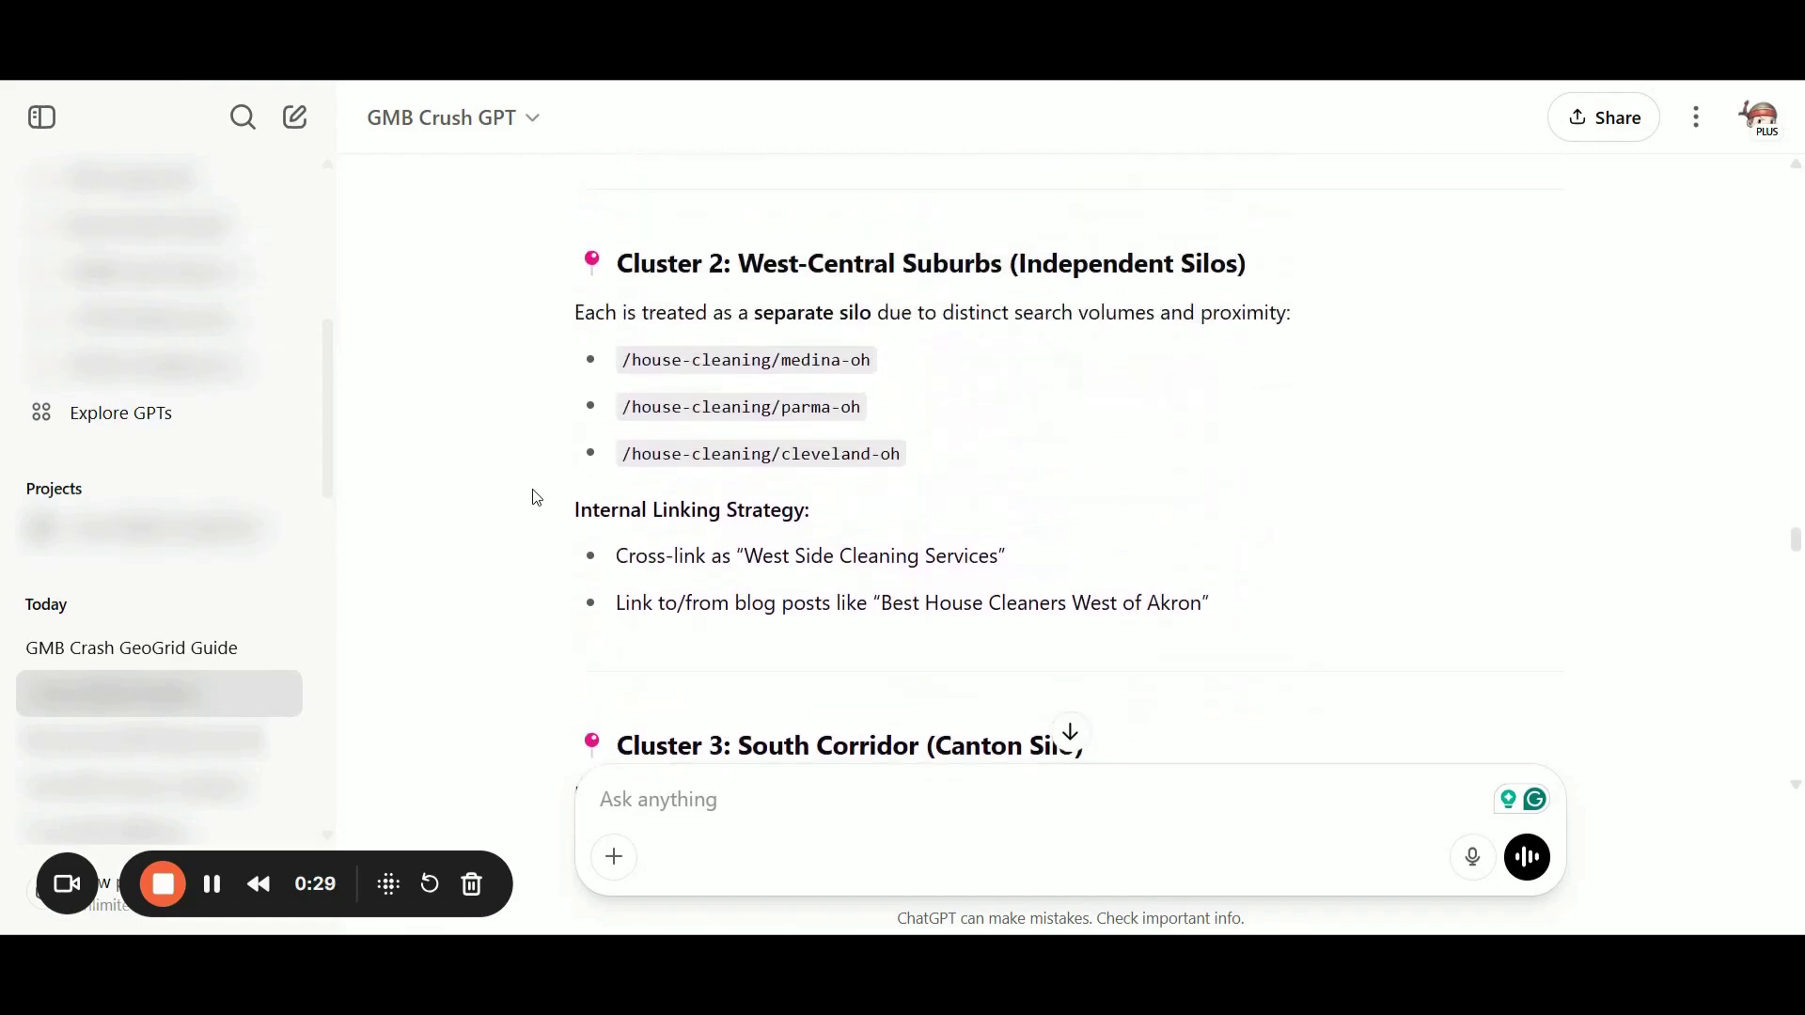
{"action": "scroll", "coordinate": [534, 496], "scroll_direction": "up", "scroll_amount": 2}
{"action": "scroll", "coordinate": [533, 496], "scroll_direction": "up", "scroll_amount": 1}
{"action": "scroll", "coordinate": [533, 496], "scroll_direction": "up", "scroll_amount": 1}
{"action": "scroll", "coordinate": [533, 497], "scroll_direction": "up", "scroll_amount": 2}
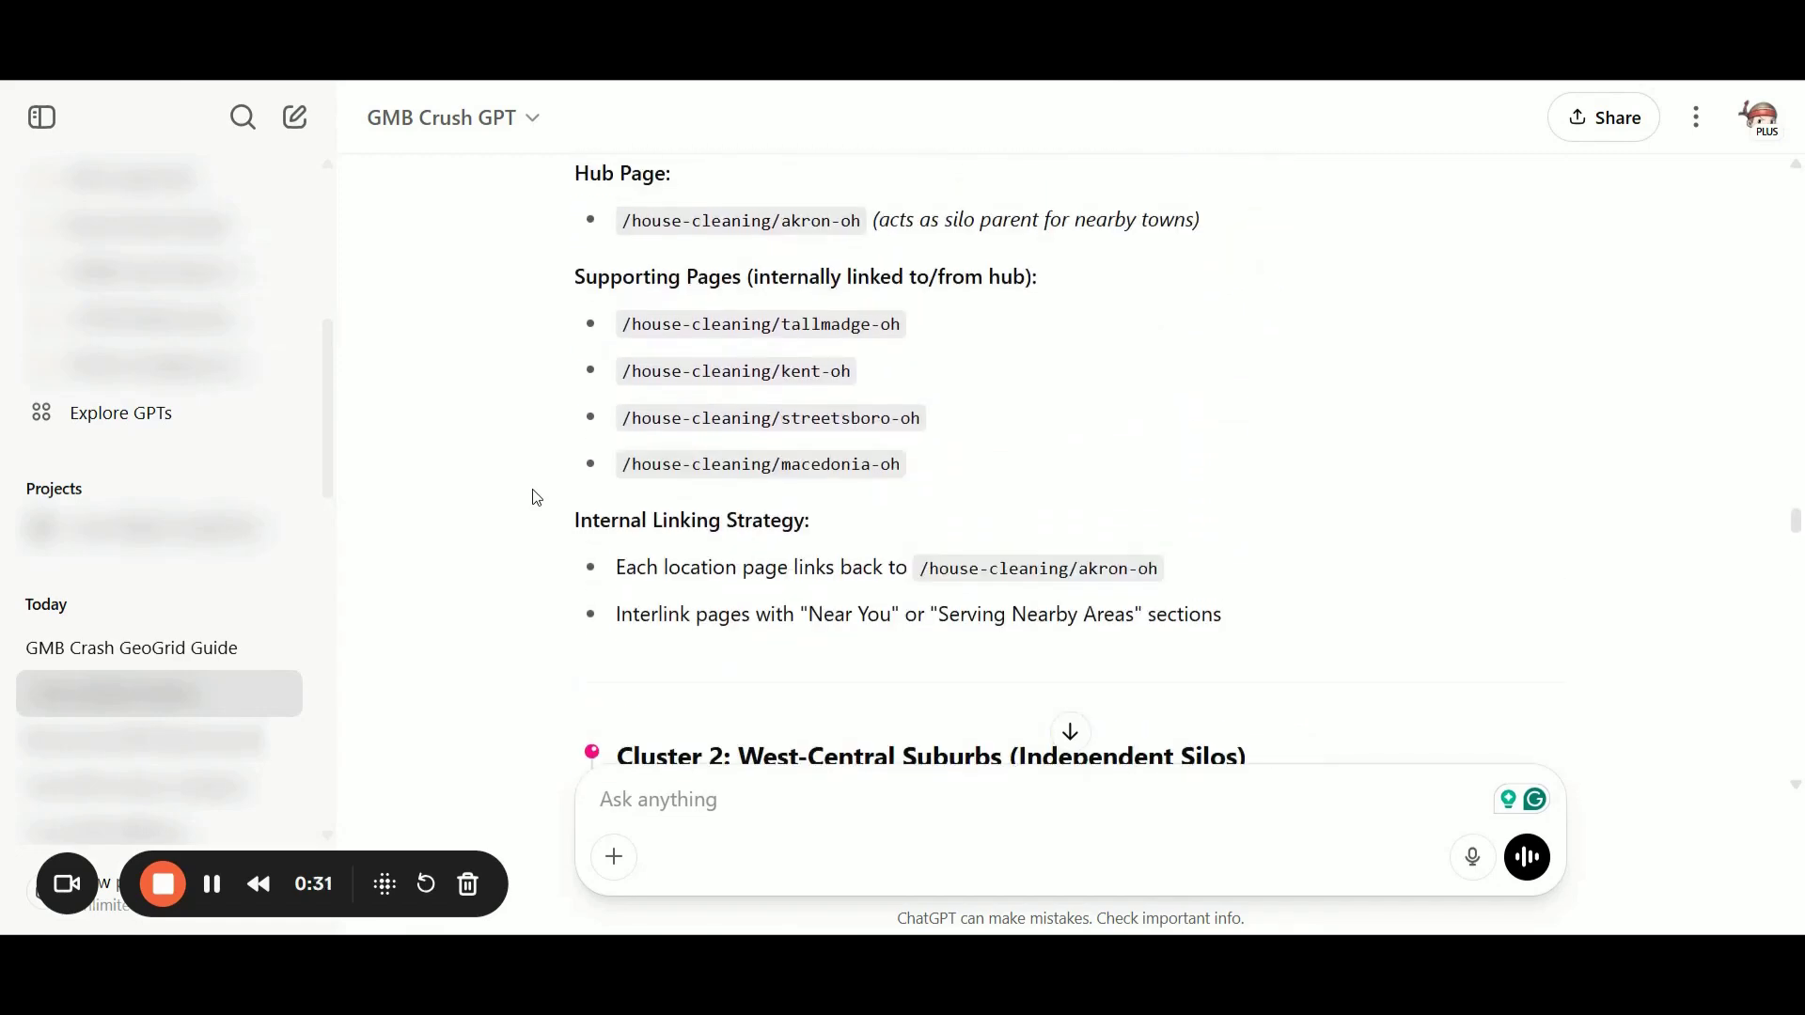
{"action": "scroll", "coordinate": [533, 496], "scroll_direction": "up", "scroll_amount": 1}
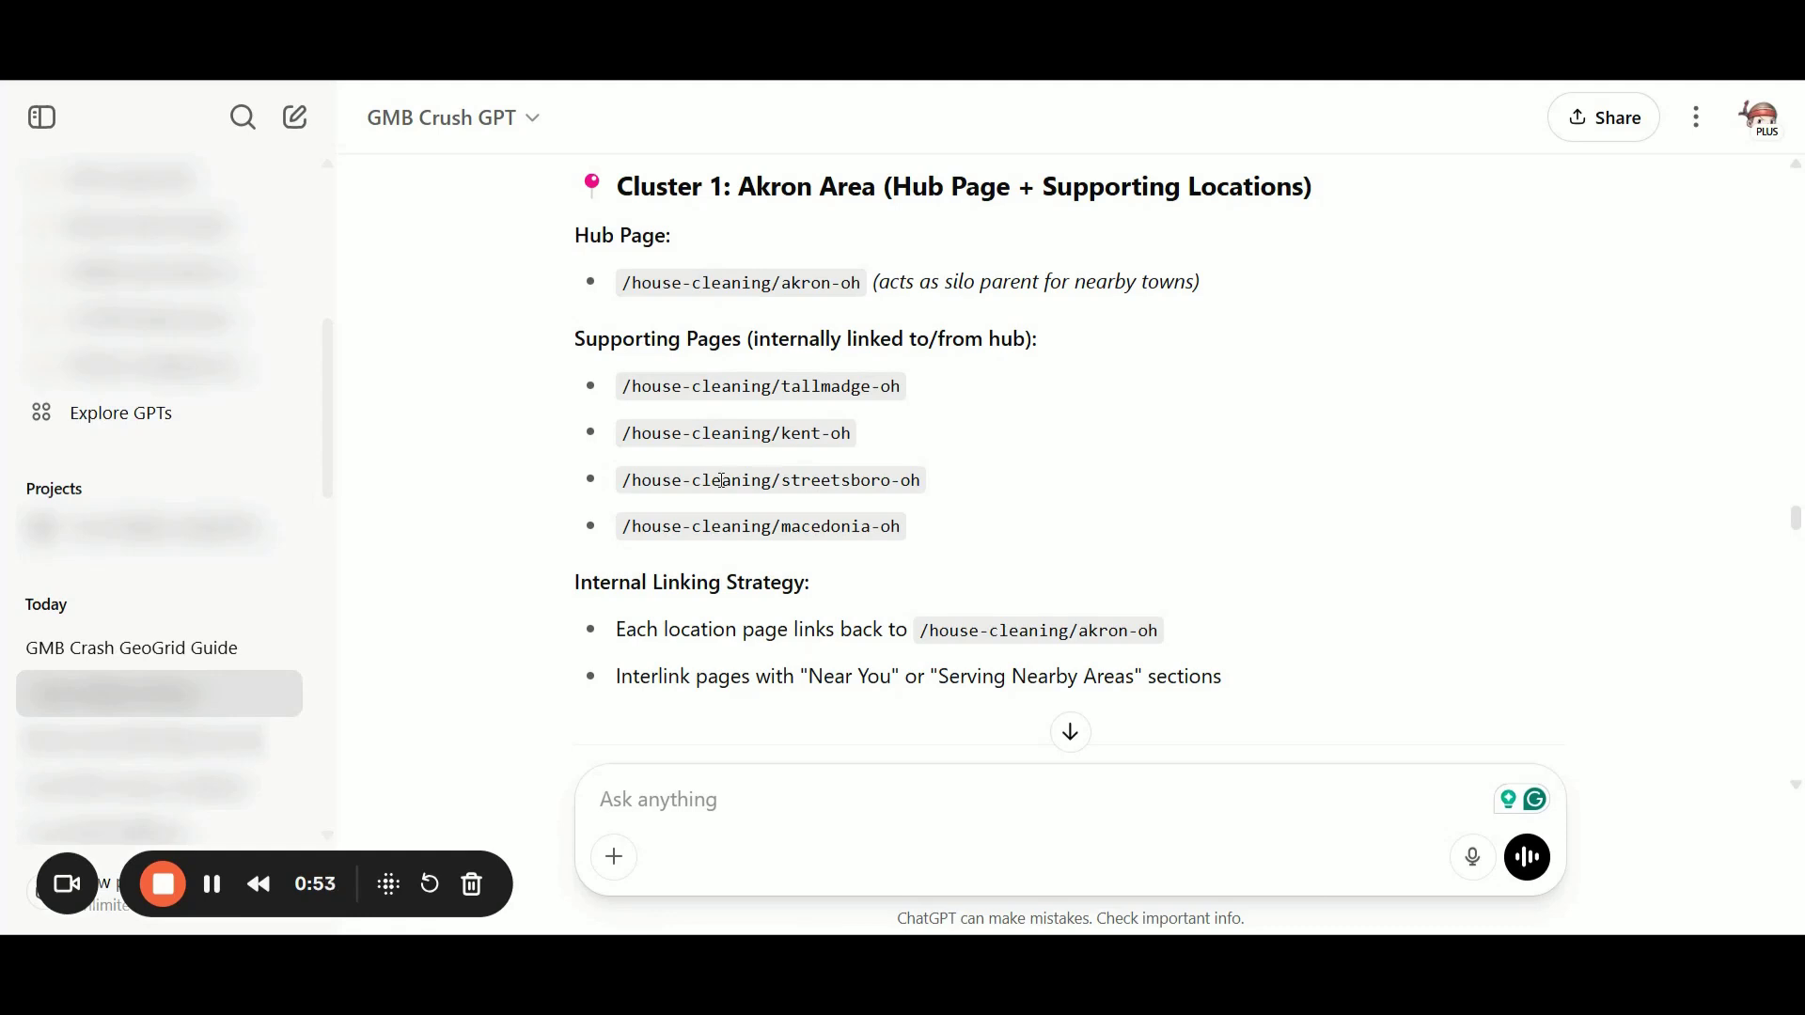
{"action": "scroll", "coordinate": [538, 534], "scroll_direction": "down", "scroll_amount": 1}
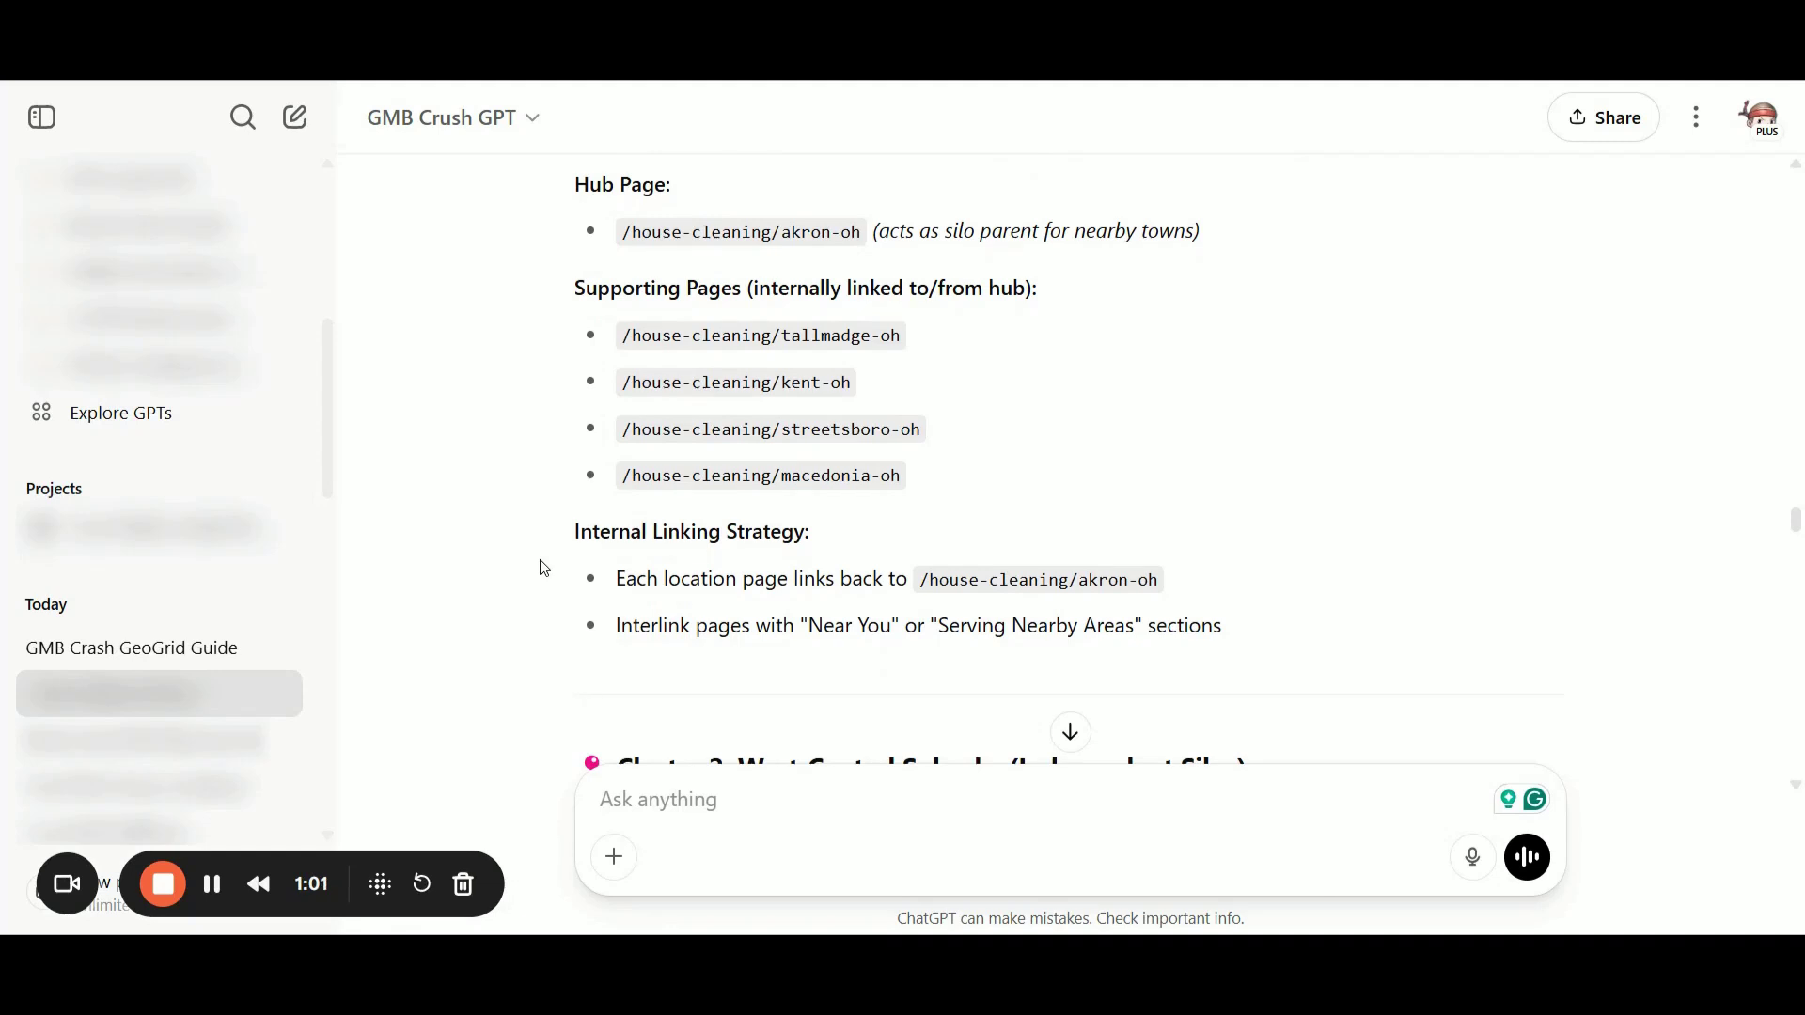
{"action": "scroll", "coordinate": [540, 568], "scroll_direction": "down", "scroll_amount": 1}
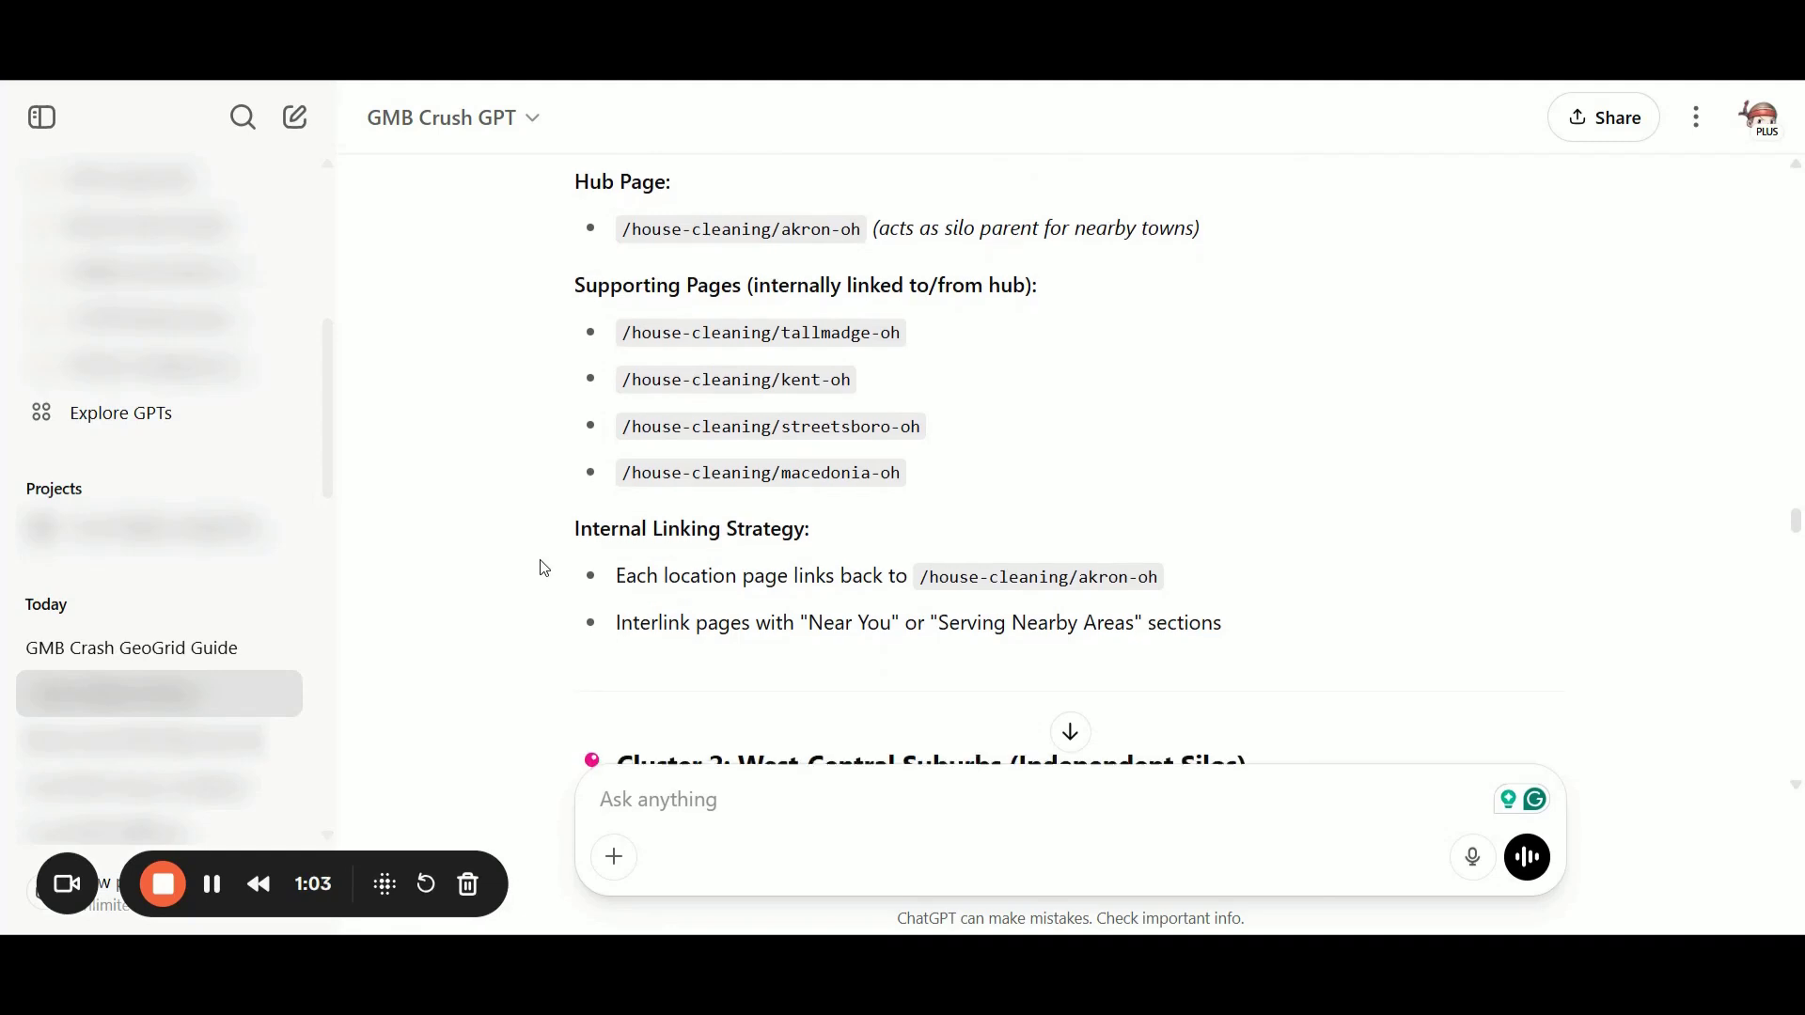
{"action": "scroll", "coordinate": [539, 568], "scroll_direction": "down", "scroll_amount": 1}
{"action": "scroll", "coordinate": [539, 568], "scroll_direction": "down", "scroll_amount": 1}
{"action": "scroll", "coordinate": [538, 567], "scroll_direction": "down", "scroll_amount": 1}
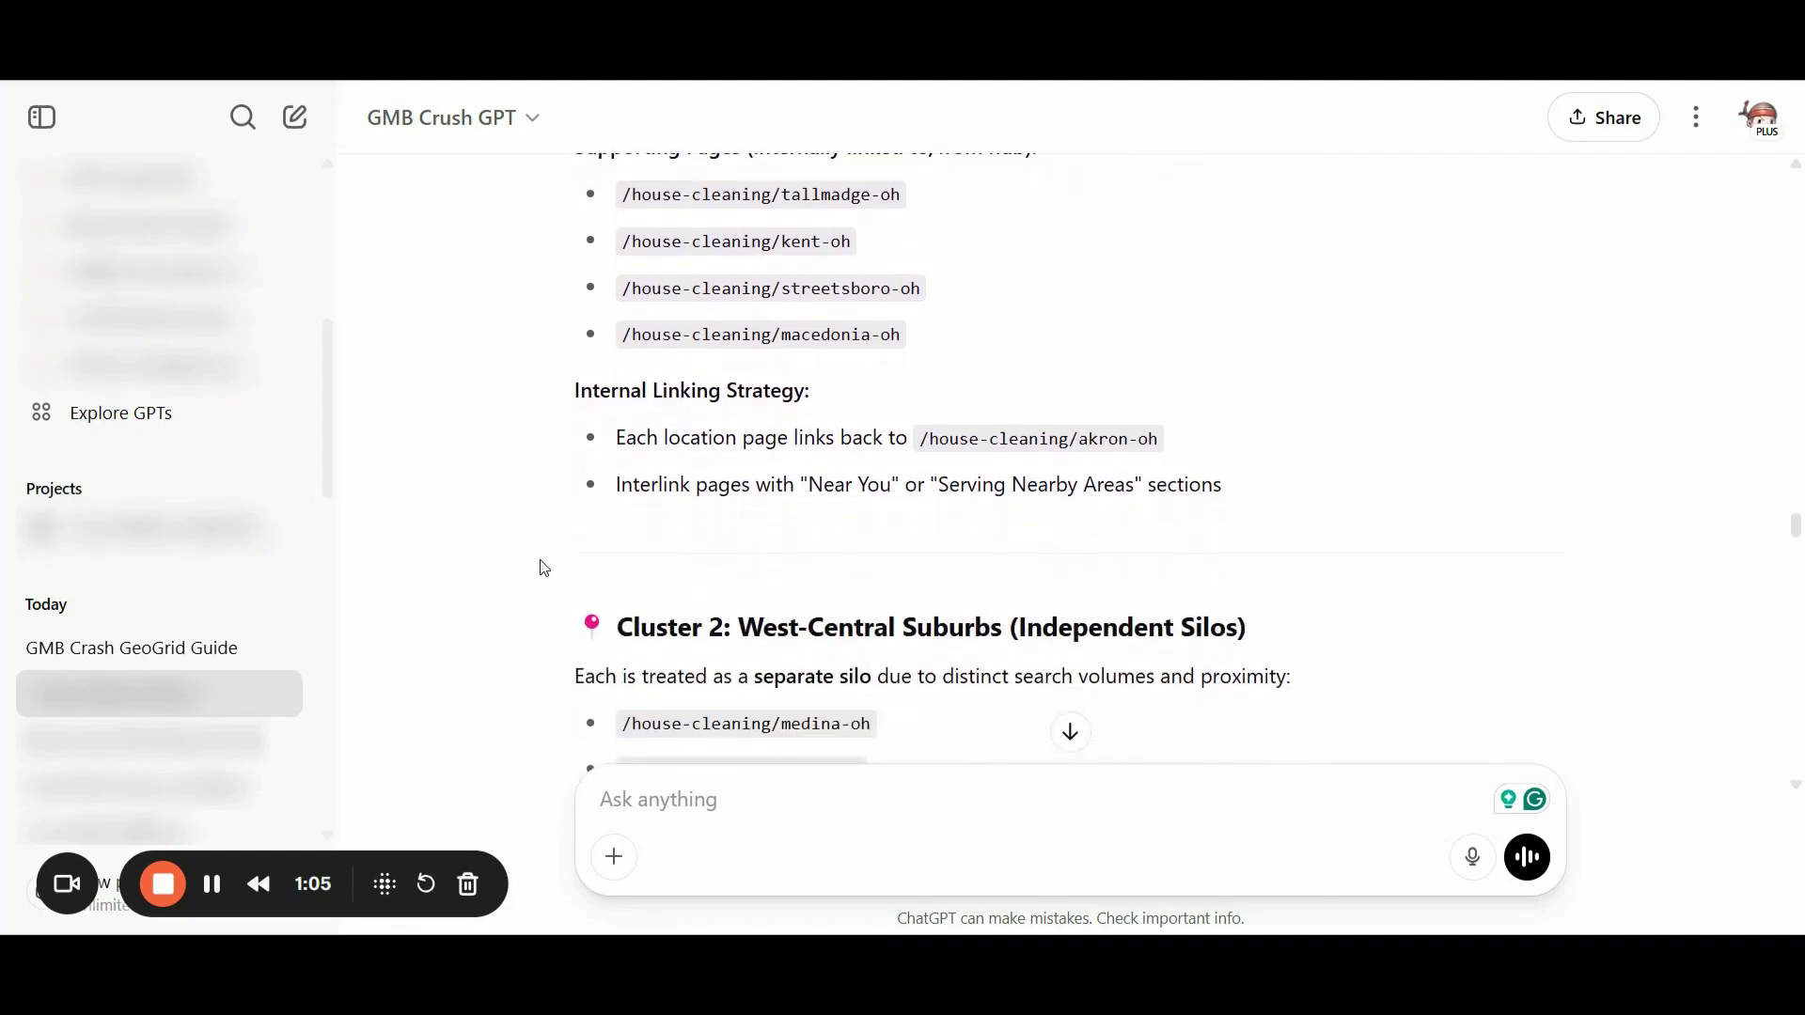
{"action": "scroll", "coordinate": [538, 567], "scroll_direction": "down", "scroll_amount": 3}
{"action": "scroll", "coordinate": [539, 567], "scroll_direction": "down", "scroll_amount": 2}
{"action": "scroll", "coordinate": [540, 567], "scroll_direction": "down", "scroll_amount": 3}
{"action": "scroll", "coordinate": [540, 568], "scroll_direction": "down", "scroll_amount": 3}
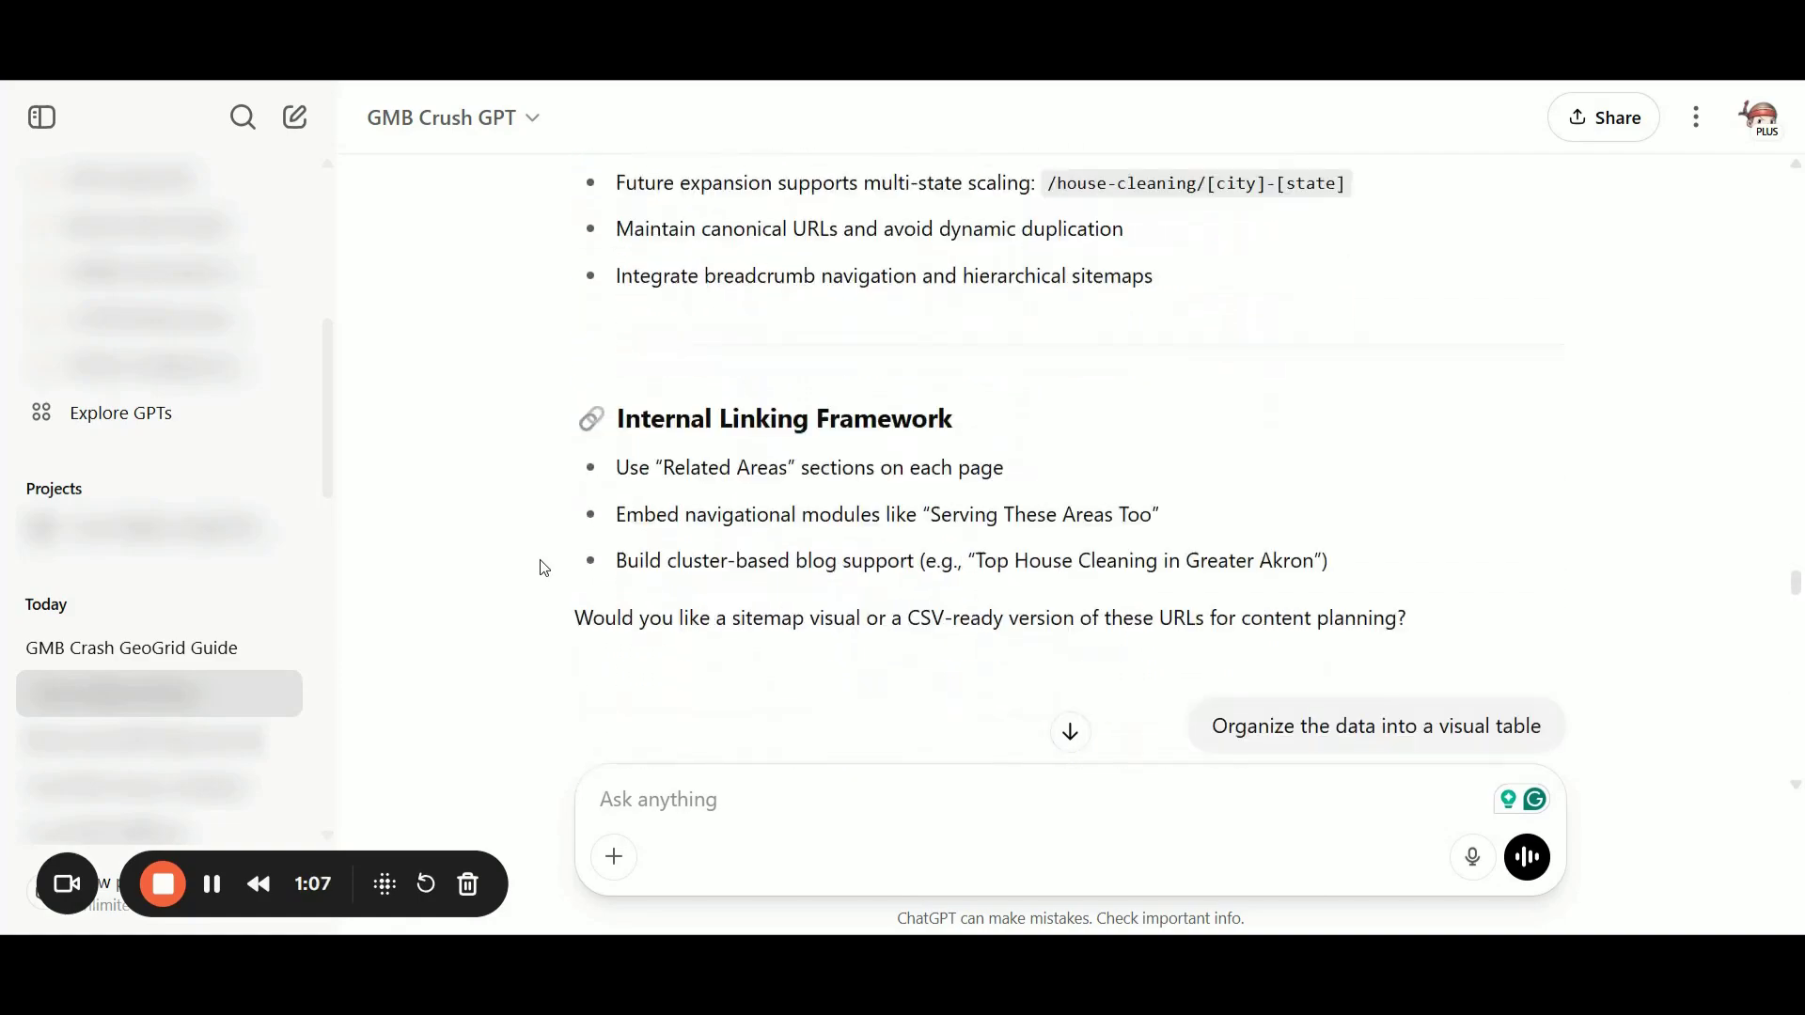
{"action": "scroll", "coordinate": [538, 567], "scroll_direction": "down", "scroll_amount": 3}
{"action": "scroll", "coordinate": [539, 568], "scroll_direction": "down", "scroll_amount": 2}
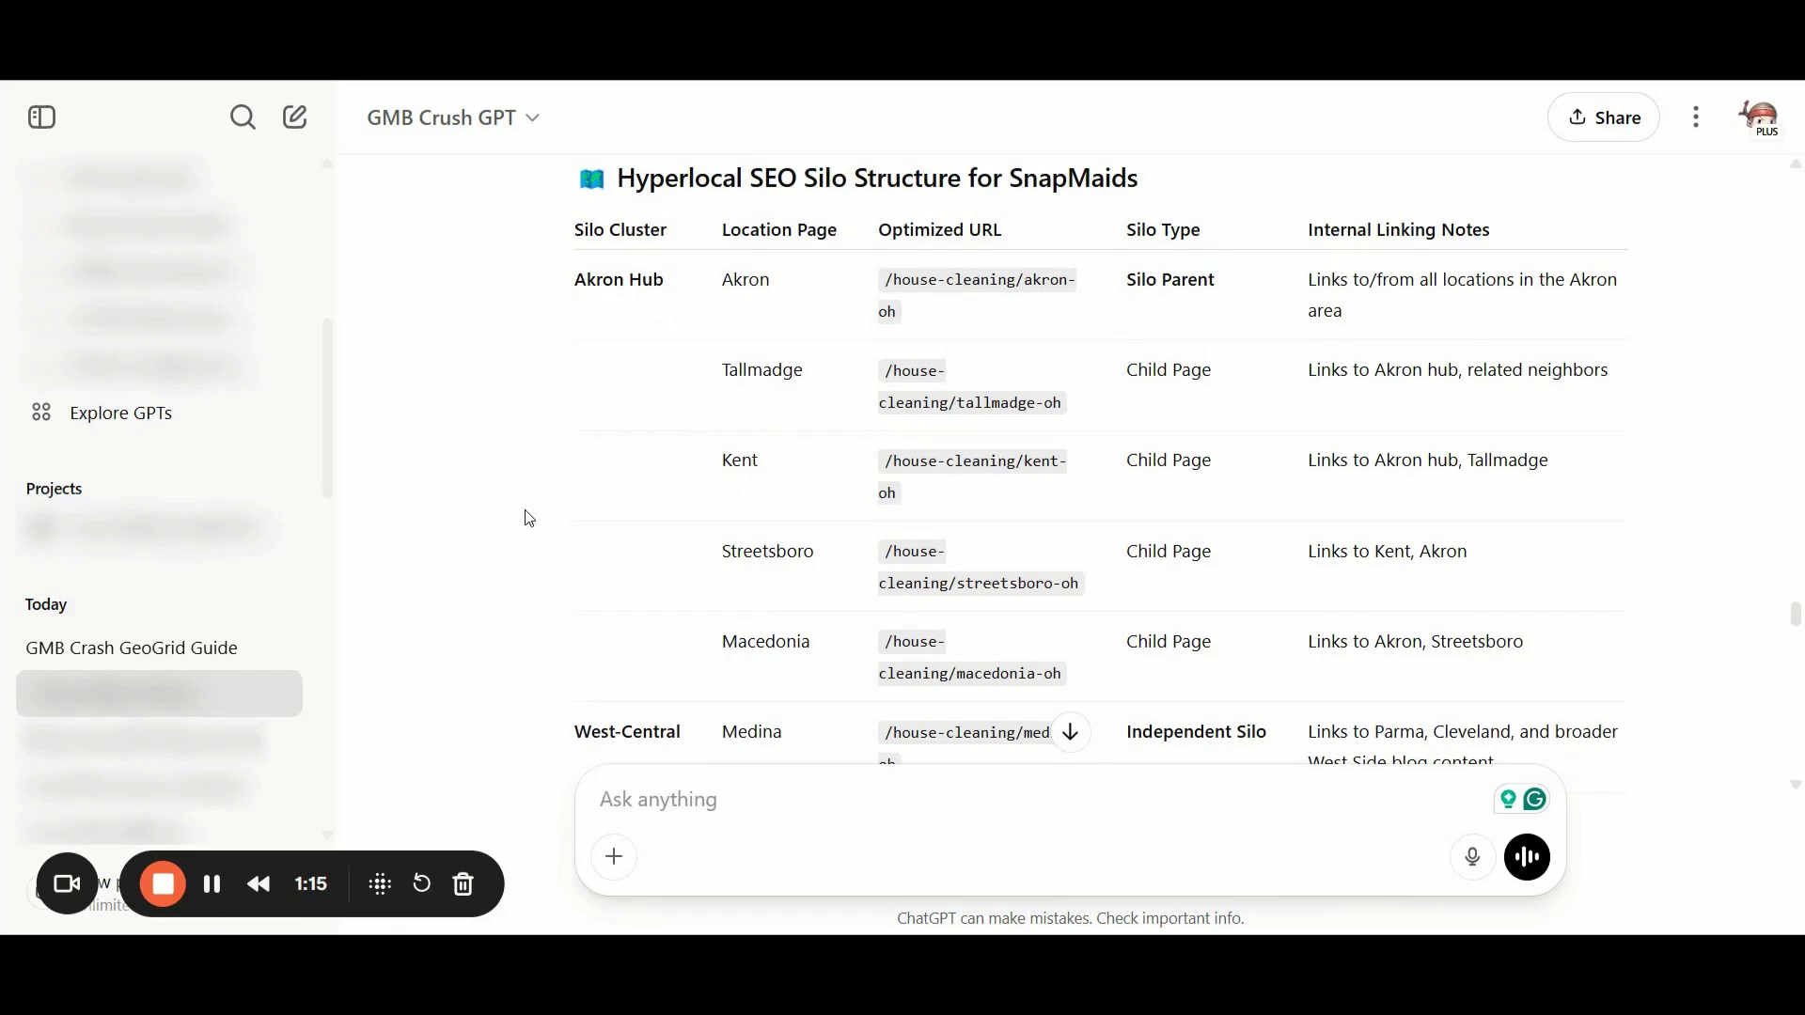
{"action": "scroll", "coordinate": [524, 448], "scroll_direction": "down", "scroll_amount": 1}
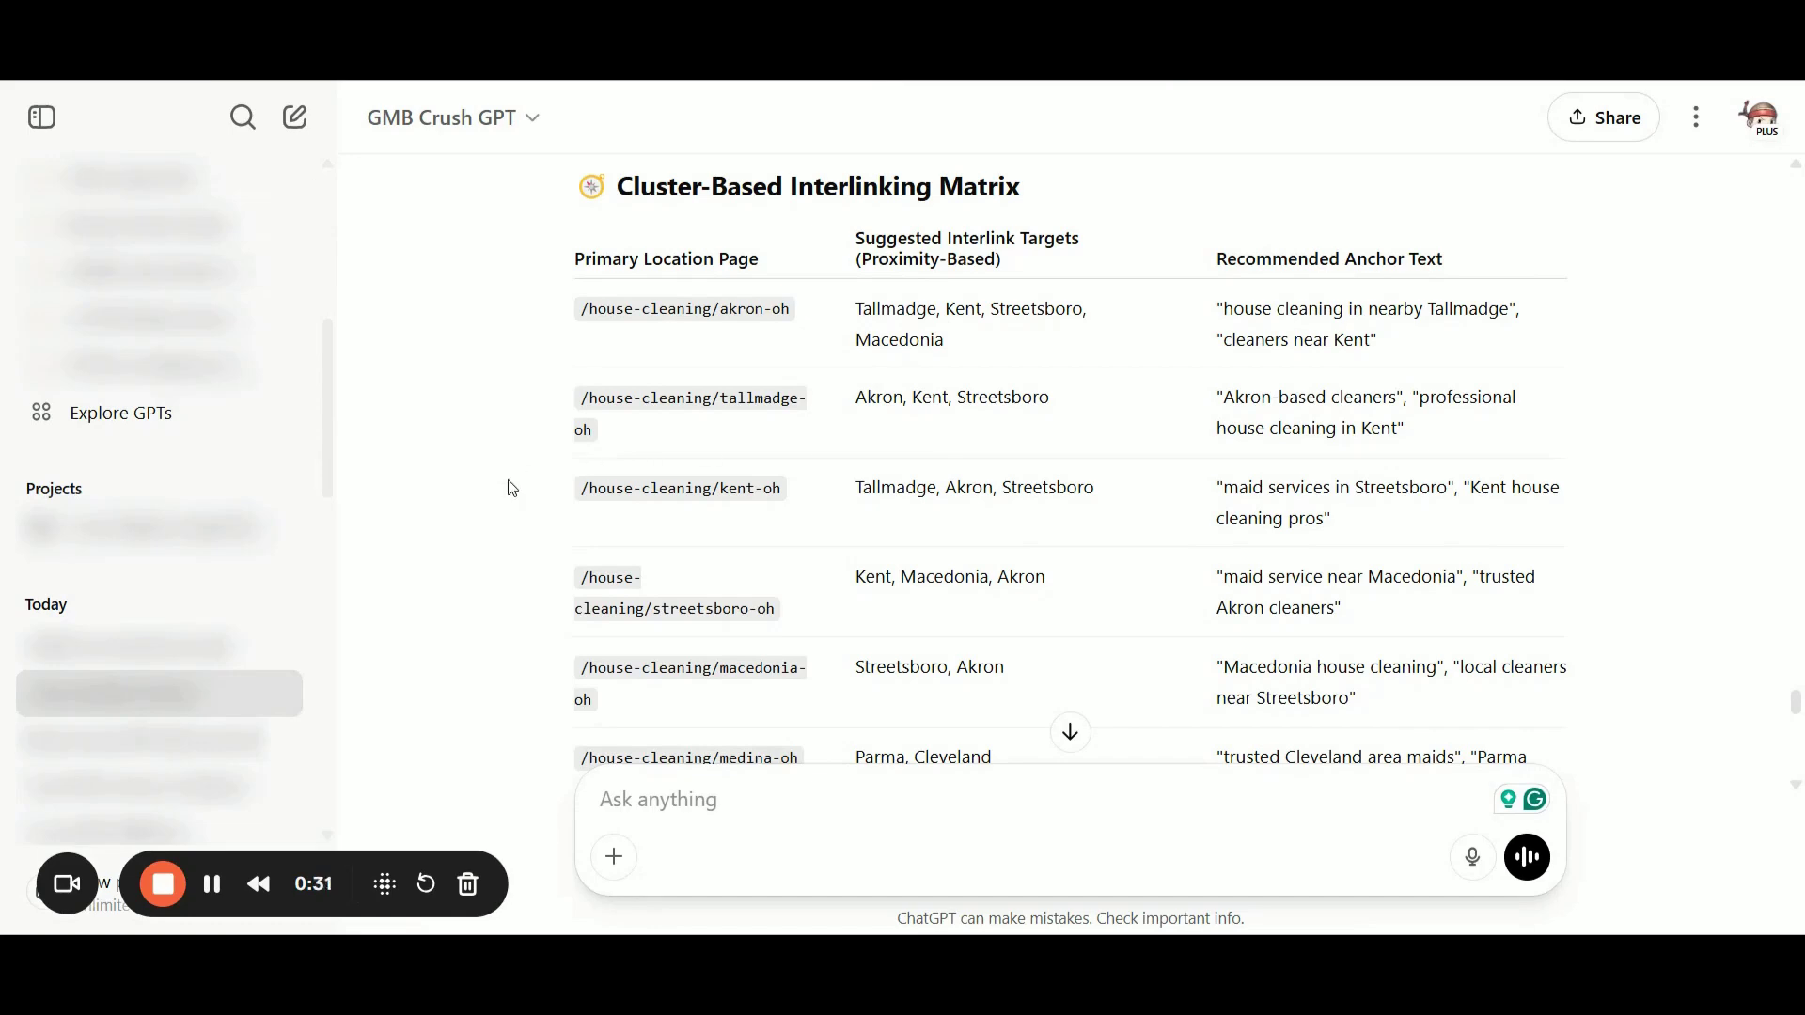
{"action": "scroll", "coordinate": [510, 488], "scroll_direction": "down", "scroll_amount": 1}
{"action": "scroll", "coordinate": [509, 489], "scroll_direction": "down", "scroll_amount": 2}
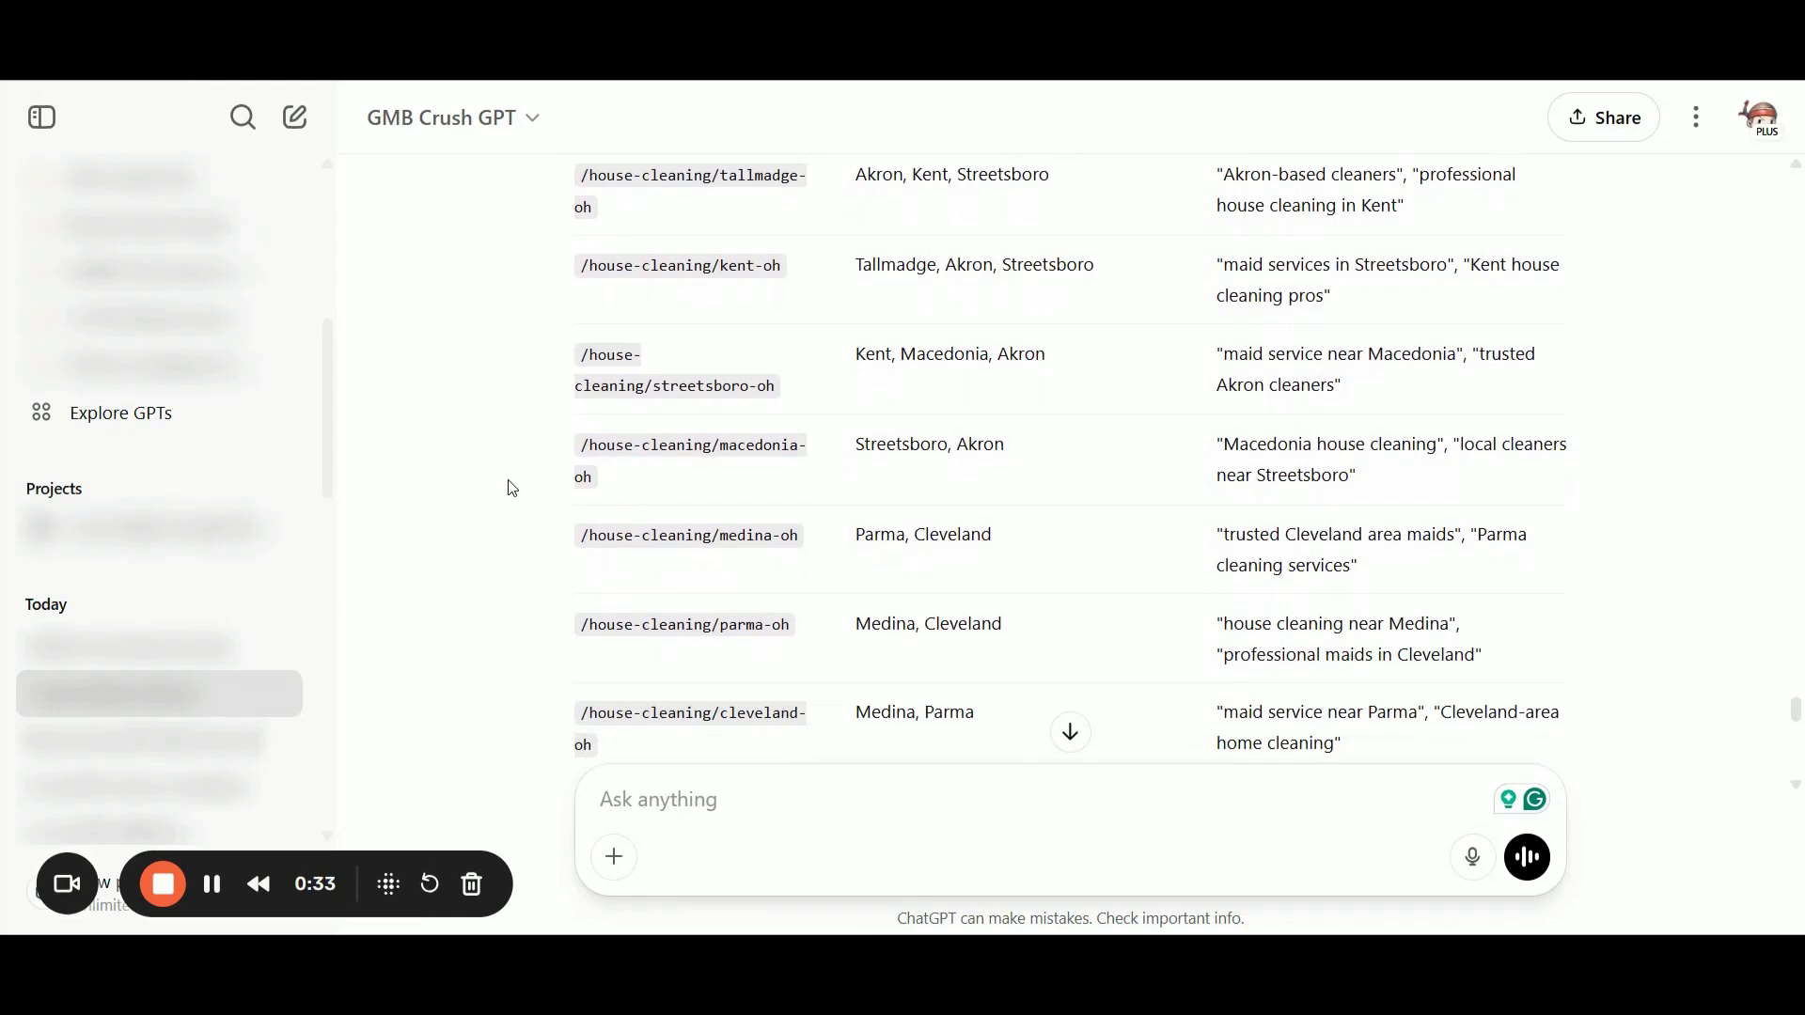
{"action": "scroll", "coordinate": [508, 489], "scroll_direction": "down", "scroll_amount": 1}
{"action": "scroll", "coordinate": [509, 488], "scroll_direction": "down", "scroll_amount": 1}
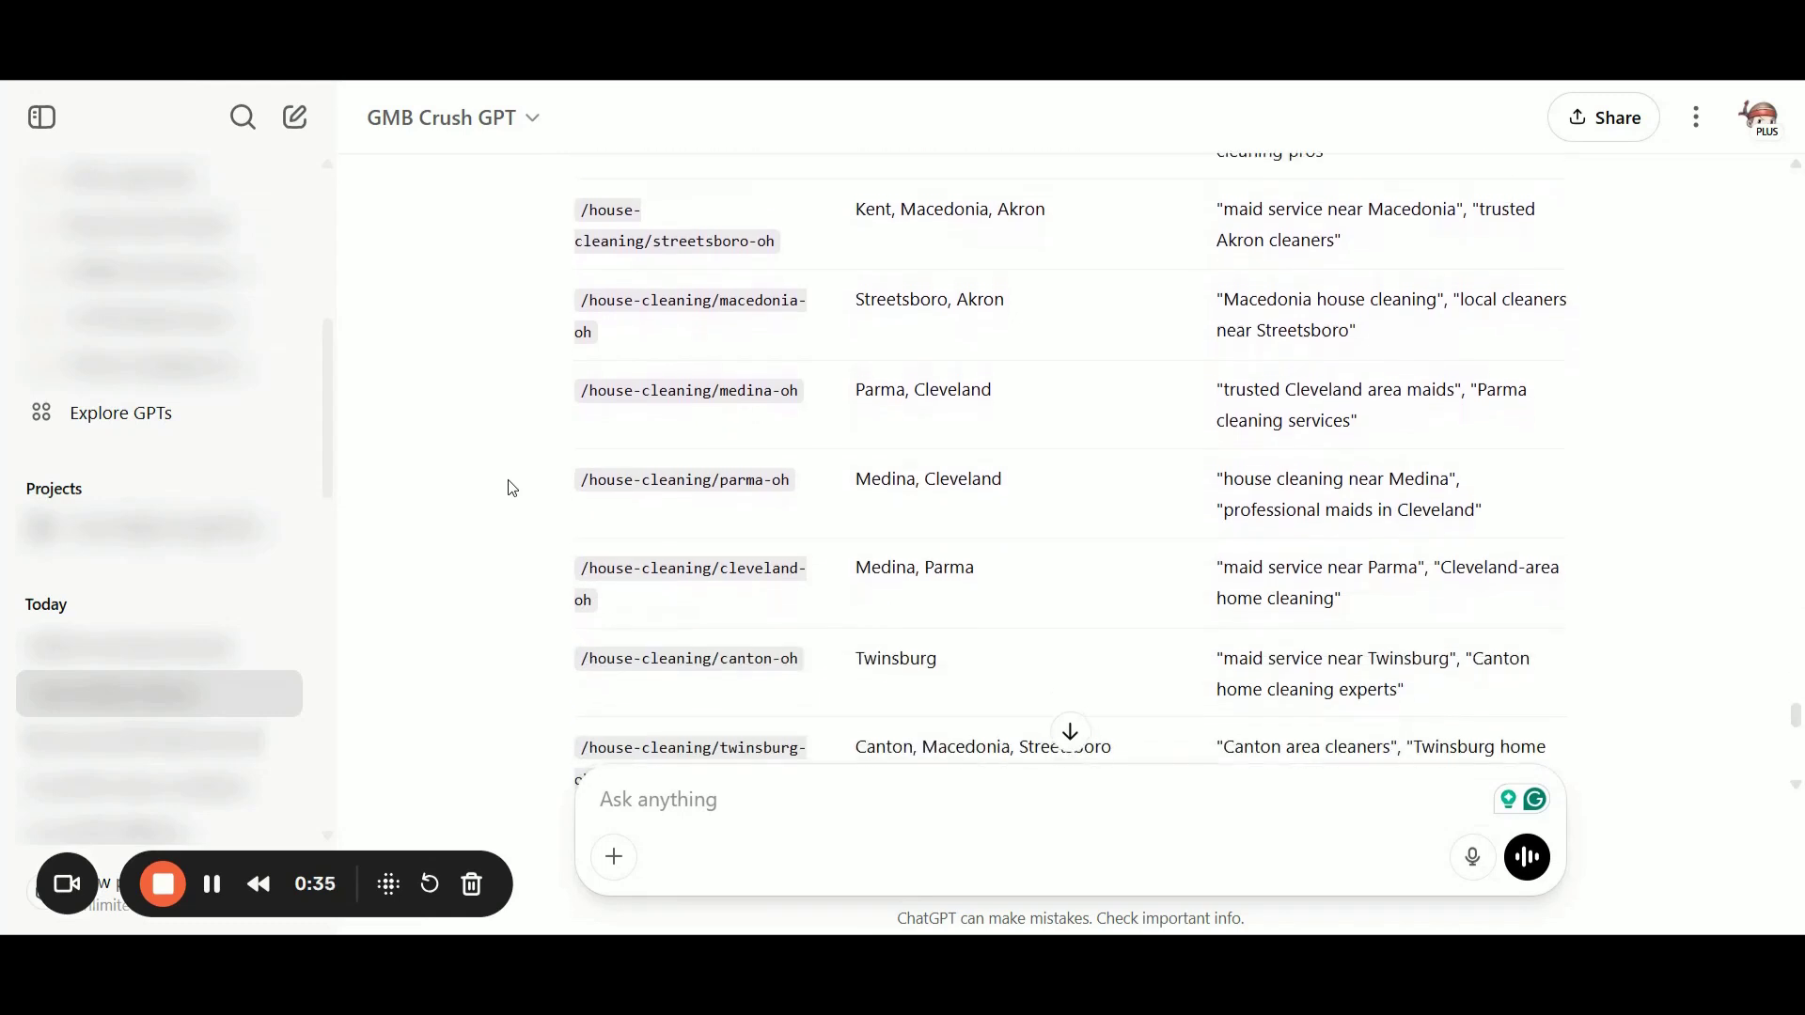
{"action": "scroll", "coordinate": [508, 489], "scroll_direction": "down", "scroll_amount": 1}
{"action": "scroll", "coordinate": [509, 489], "scroll_direction": "down", "scroll_amount": 1}
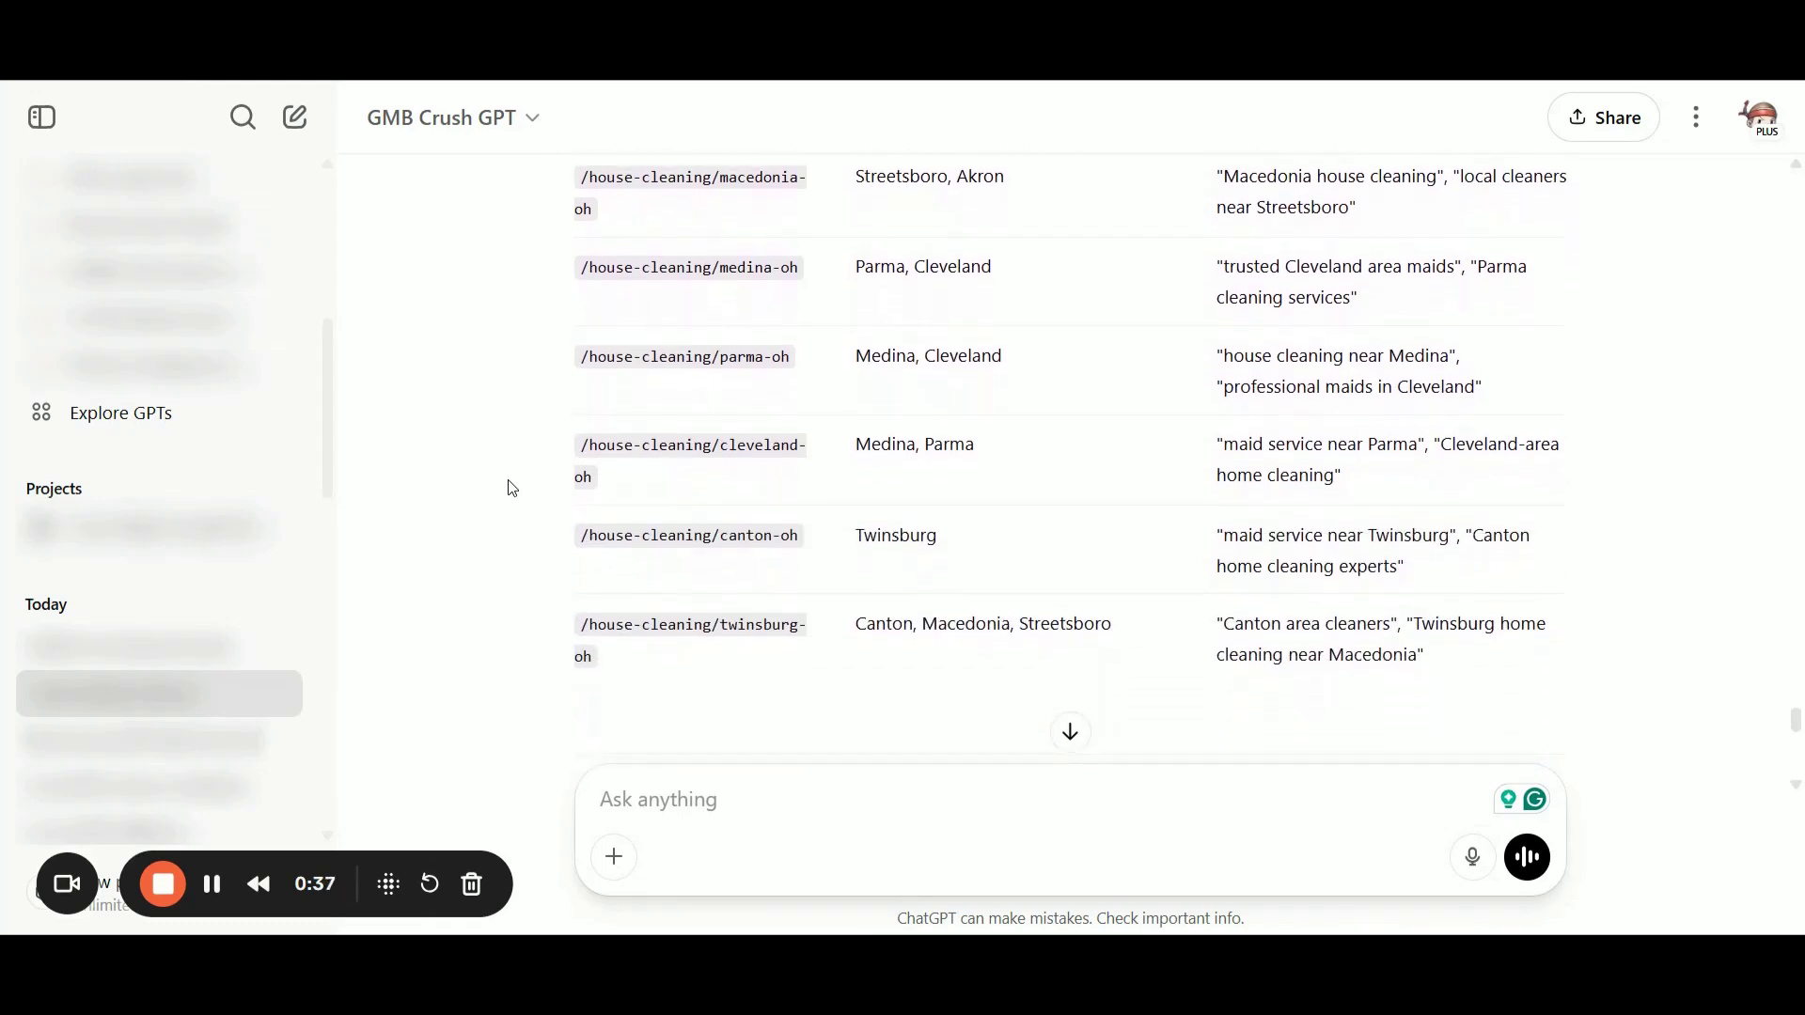
{"action": "scroll", "coordinate": [510, 488], "scroll_direction": "up", "scroll_amount": 1}
{"action": "scroll", "coordinate": [508, 488], "scroll_direction": "up", "scroll_amount": 1}
{"action": "scroll", "coordinate": [508, 488], "scroll_direction": "up", "scroll_amount": 1}
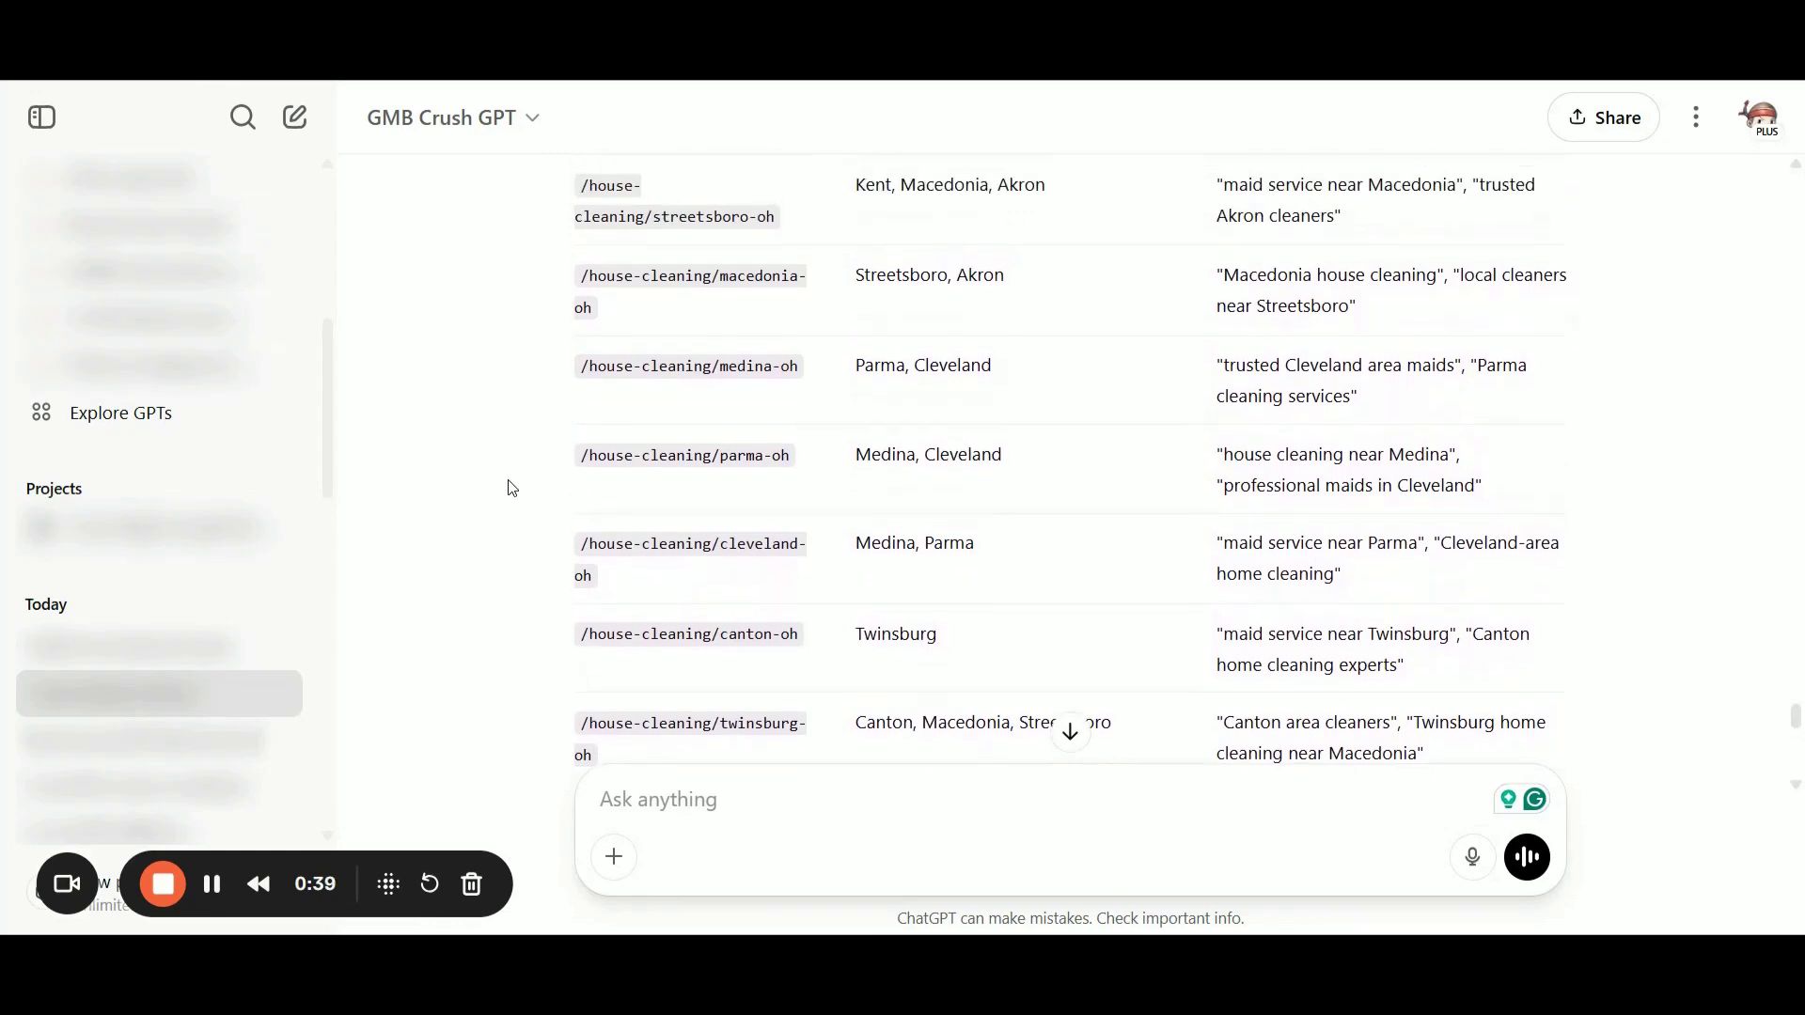
{"action": "scroll", "coordinate": [509, 487], "scroll_direction": "down", "scroll_amount": 2}
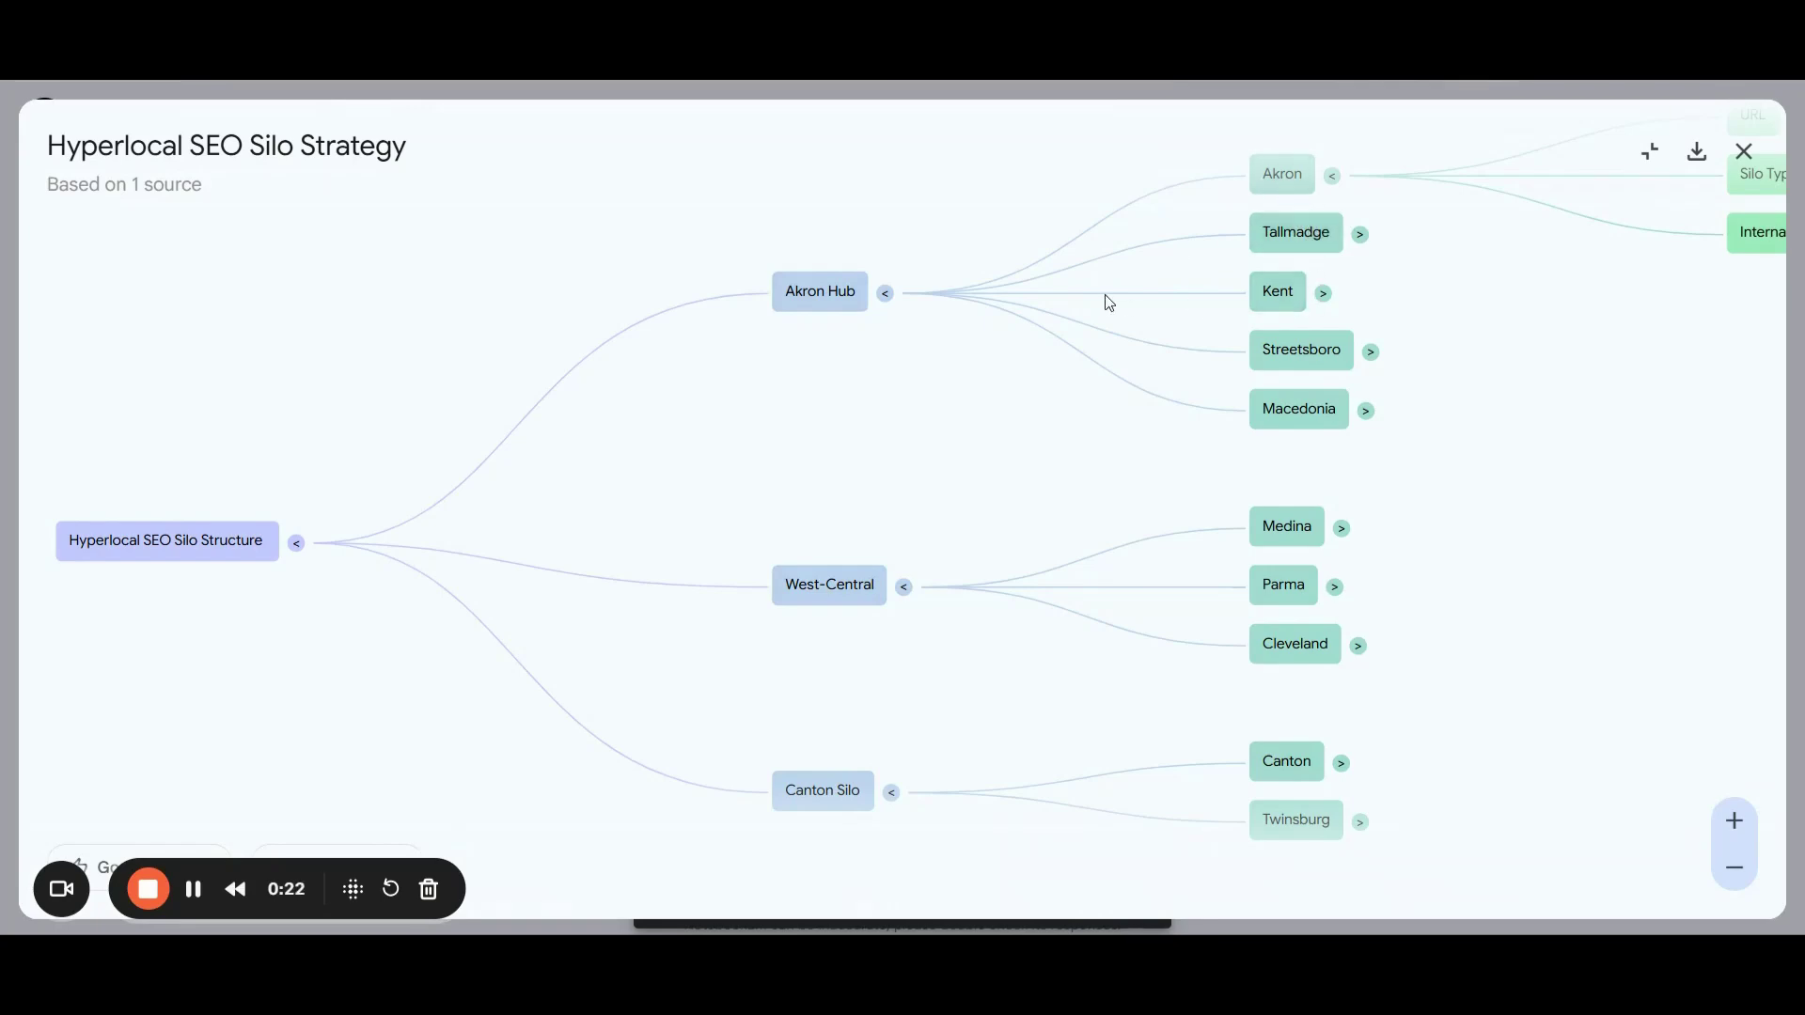
Step: Pan the mind map, then open the Tallmadge and Streetsboro nodes to show their URL, Silo Type and Internal Linking branches
{"action": "right_click", "coordinate": [961, 395]}
{"action": "left_click", "coordinate": [850, 409]}
{"action": "mouse_move", "coordinate": [850, 411]}
{"action": "left_mouse_down"}
{"action": "mouse_move", "coordinate": [495, 451]}
{"action": "mouse_move", "coordinate": [456, 559]}
{"action": "left_mouse_up"}
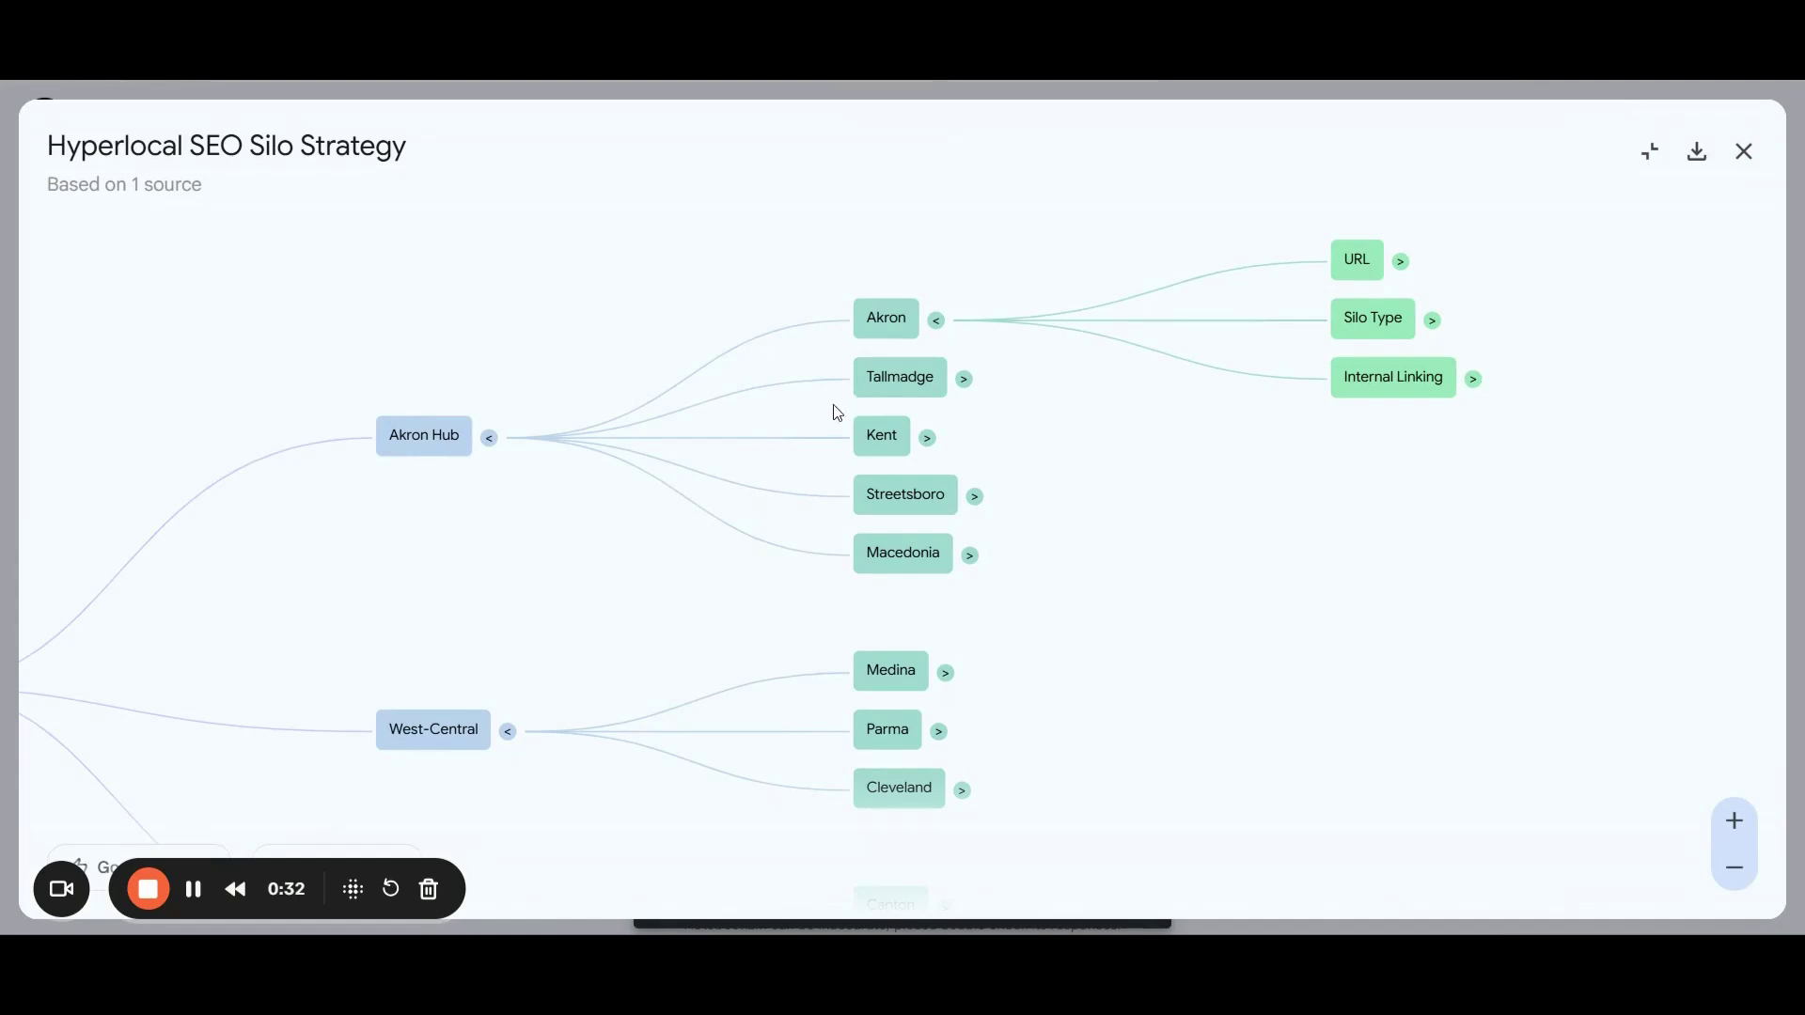
{"action": "left_click", "coordinate": [964, 381]}
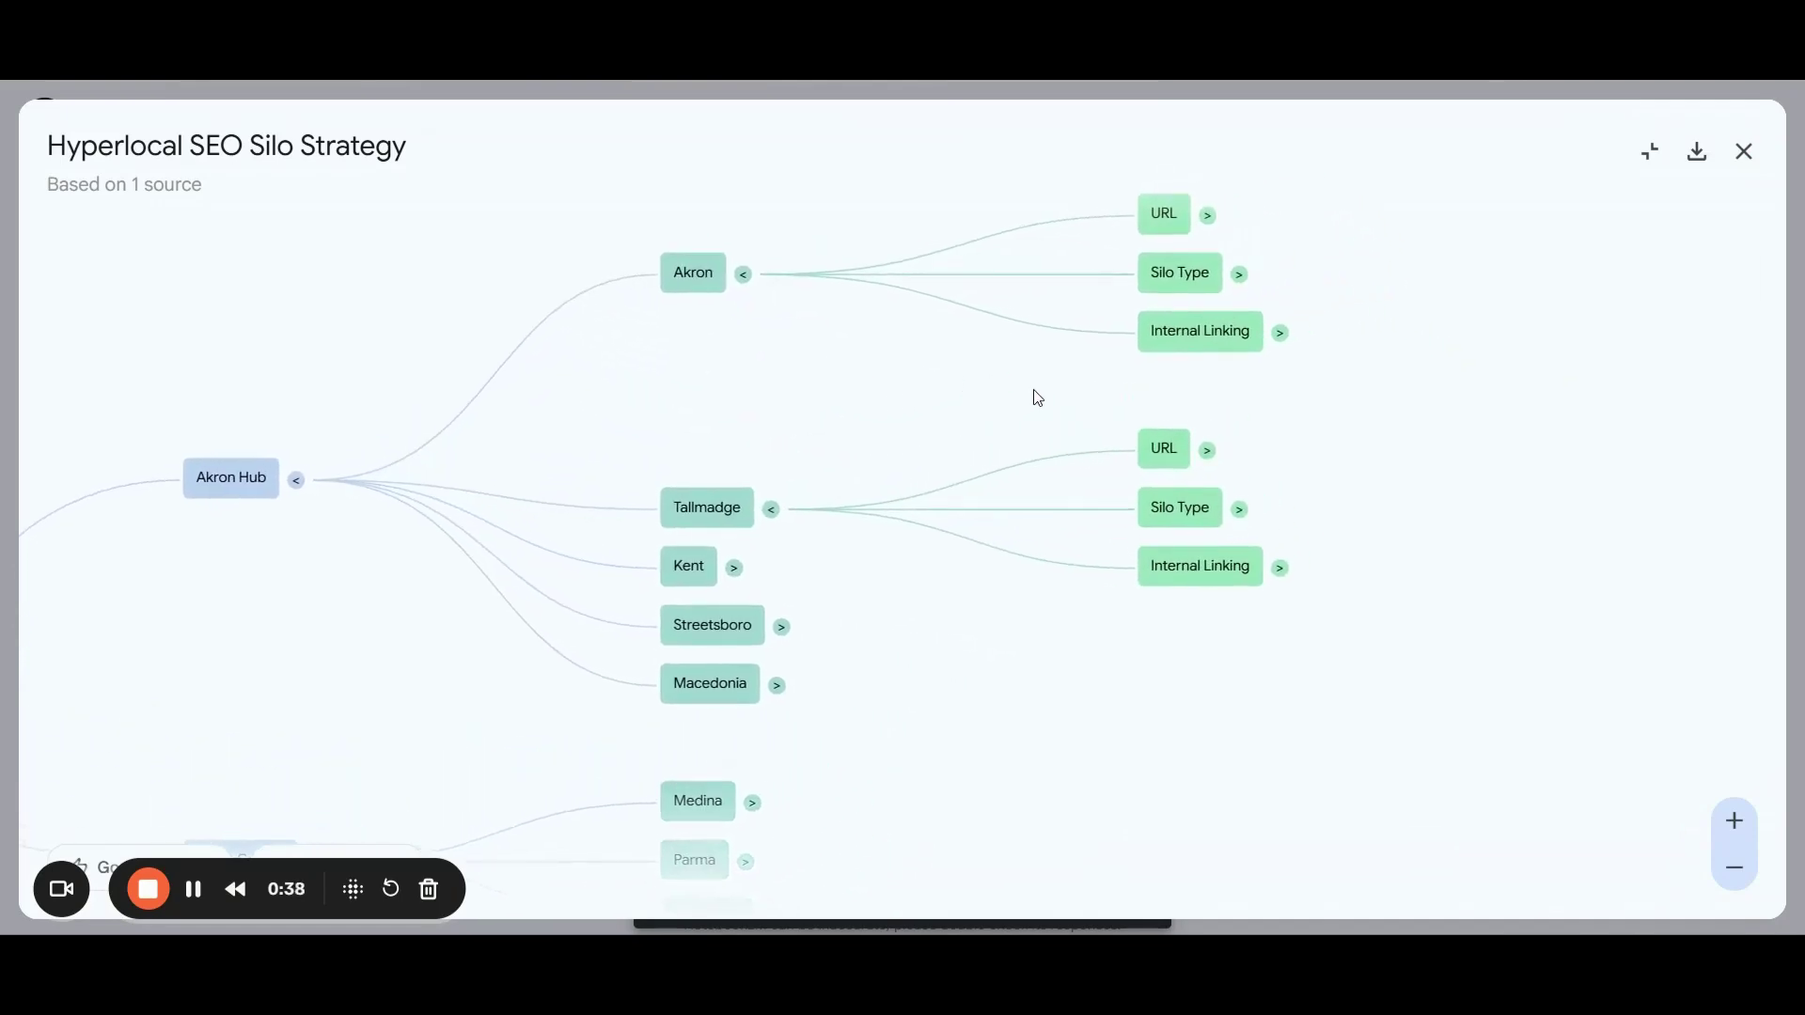
{"action": "left_click", "coordinate": [787, 630]}
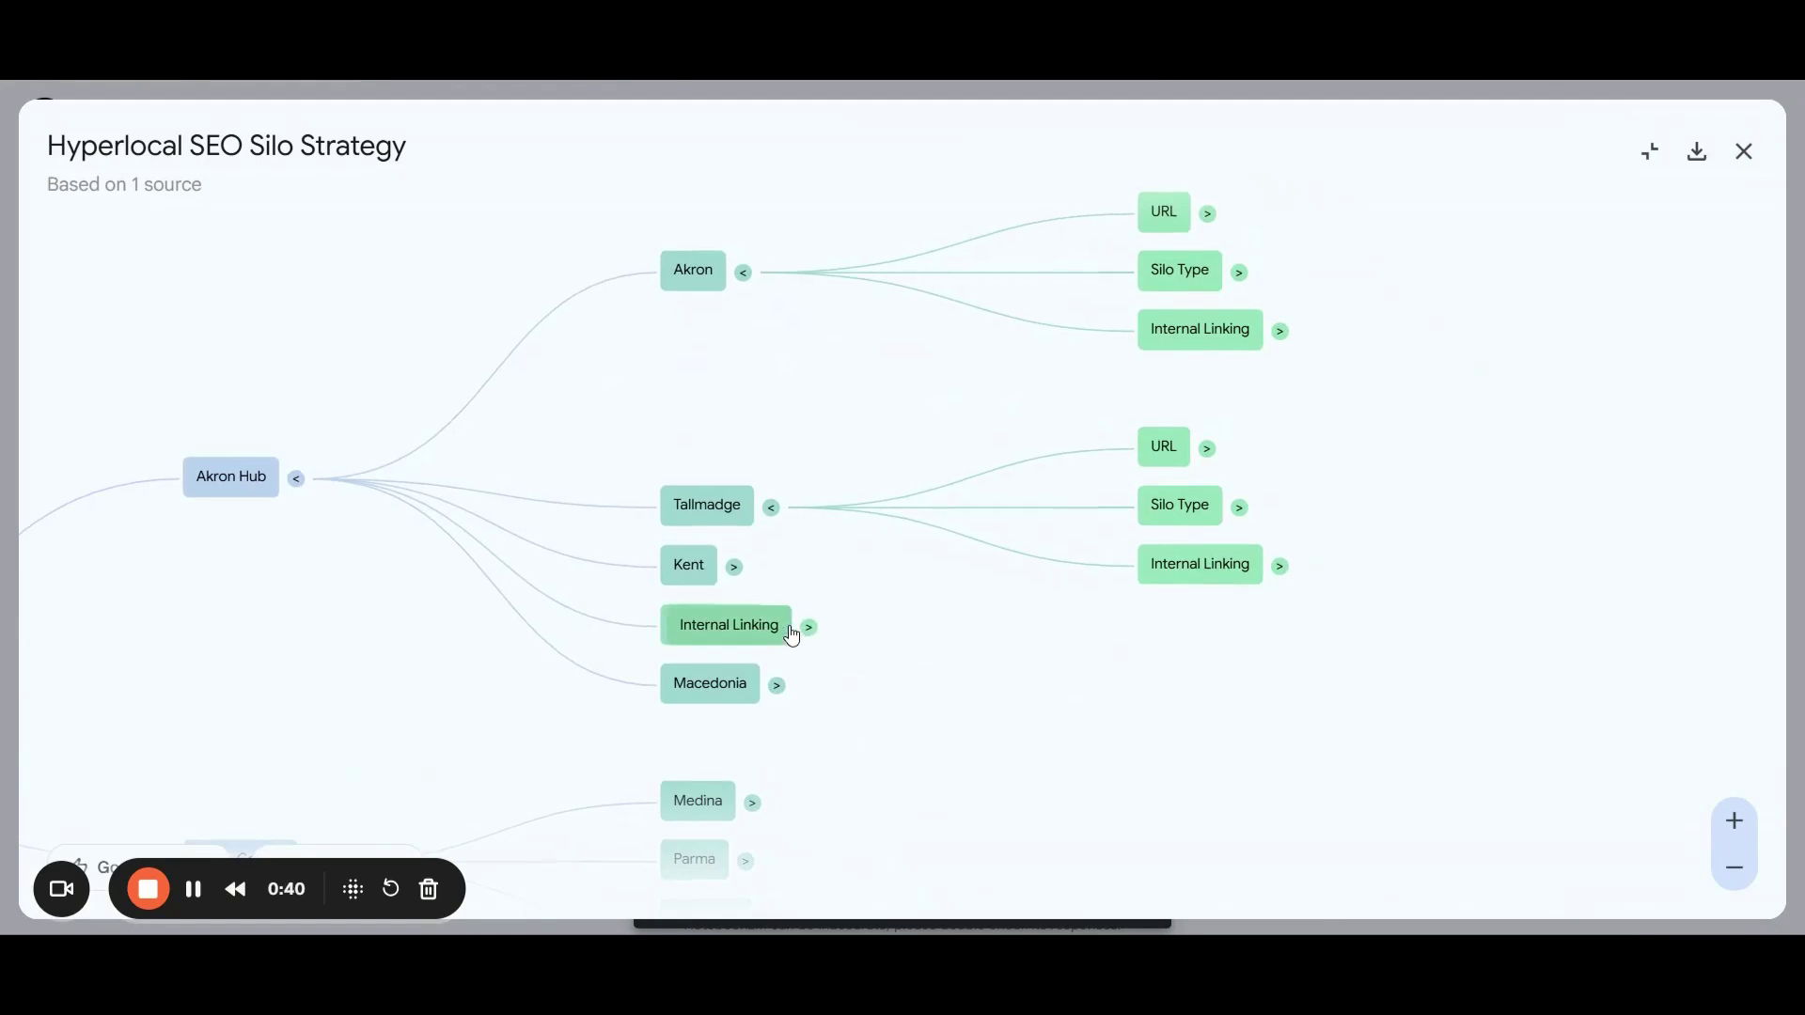